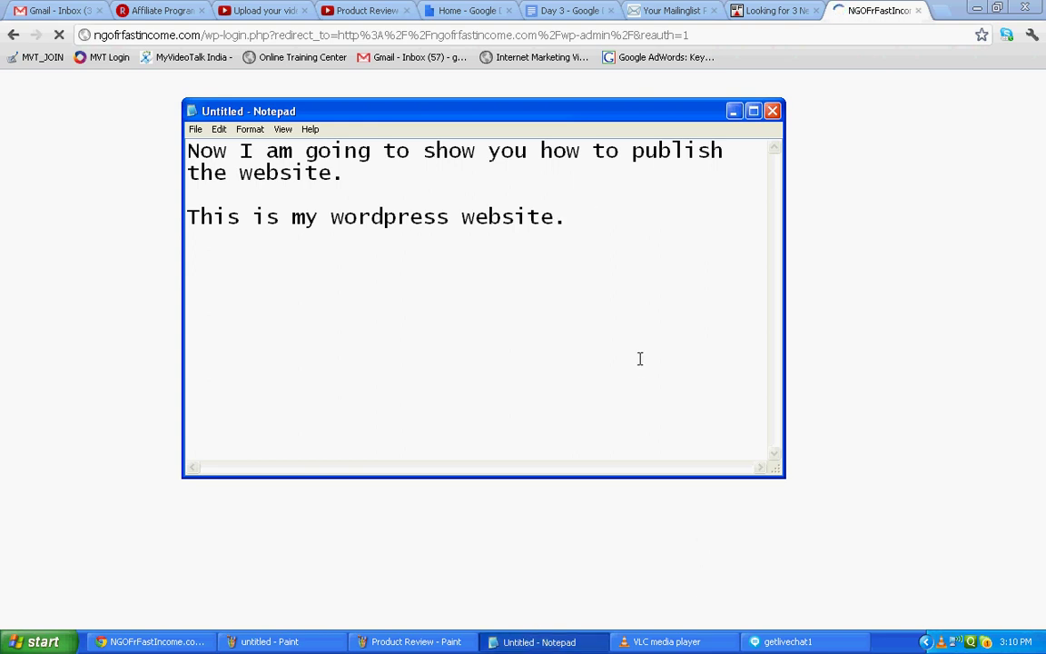
Log in to the NGOFrFastIncome WordPress admin with the username and password.
{"action": "key", "text": "alt+Tab"}
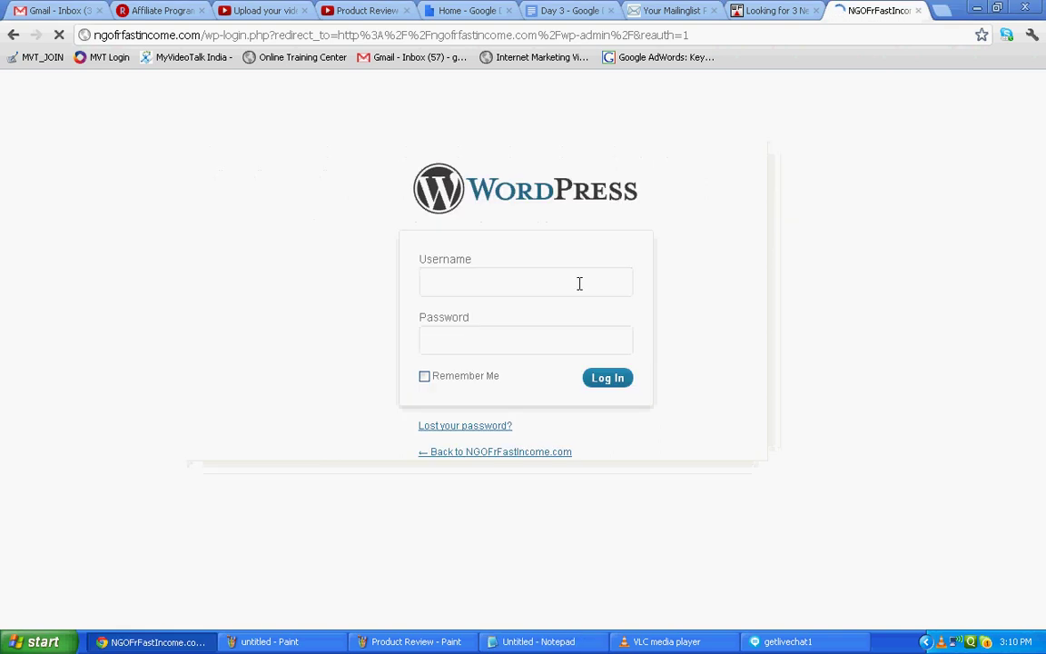
{"action": "left_click", "coordinate": [572, 289]}
{"action": "type", "text": "admin"}
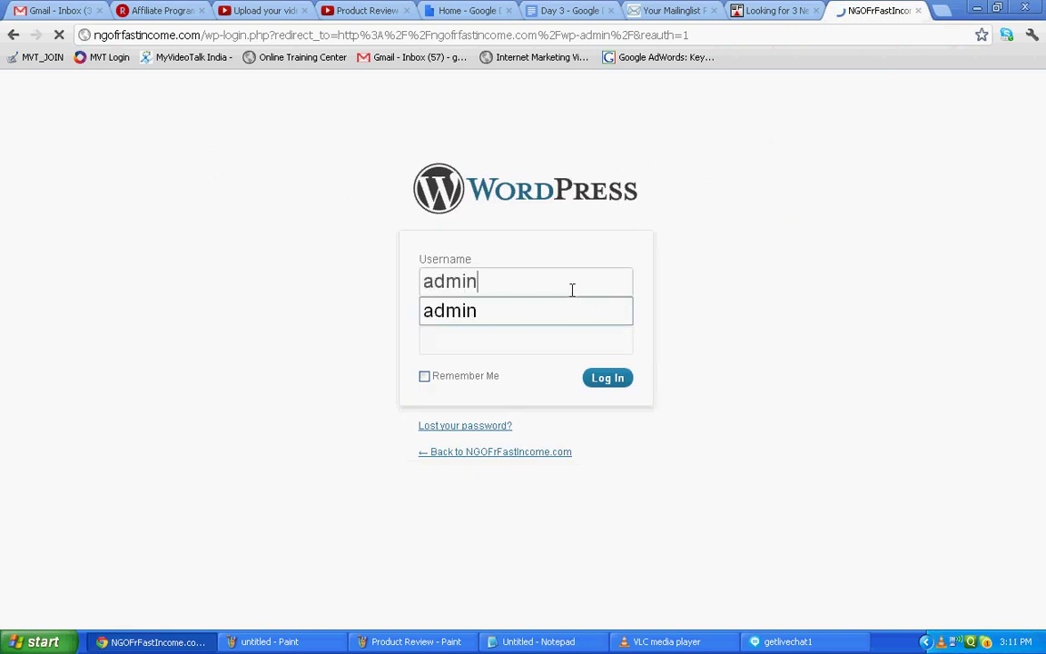
{"action": "key", "text": "Tab"}
{"action": "type", "text": "•••••••••••"}
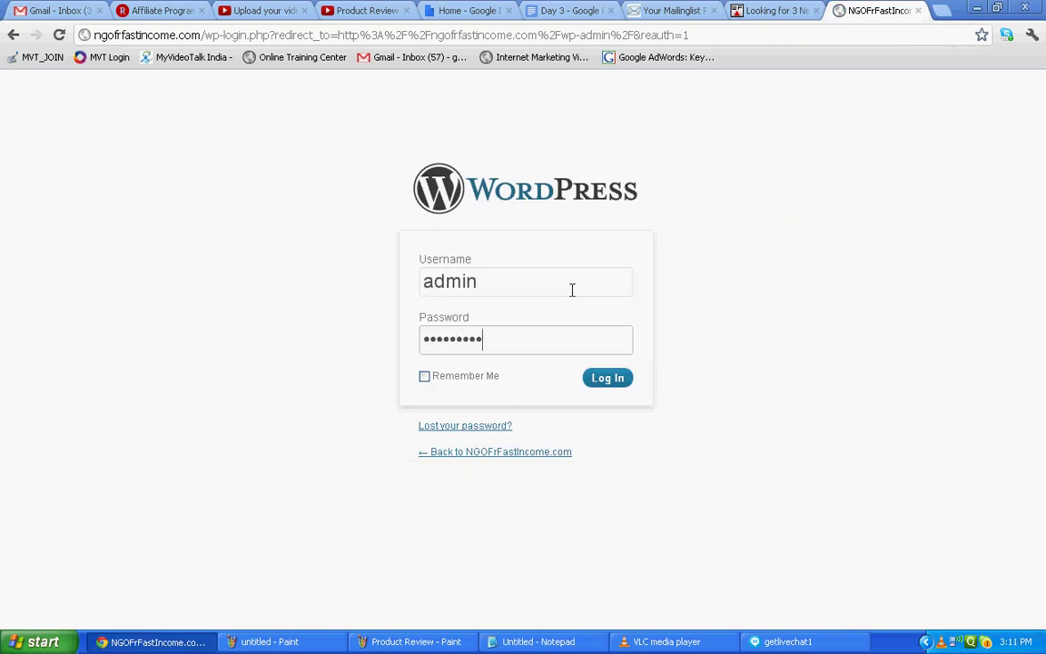
{"action": "left_click", "coordinate": [602, 381]}
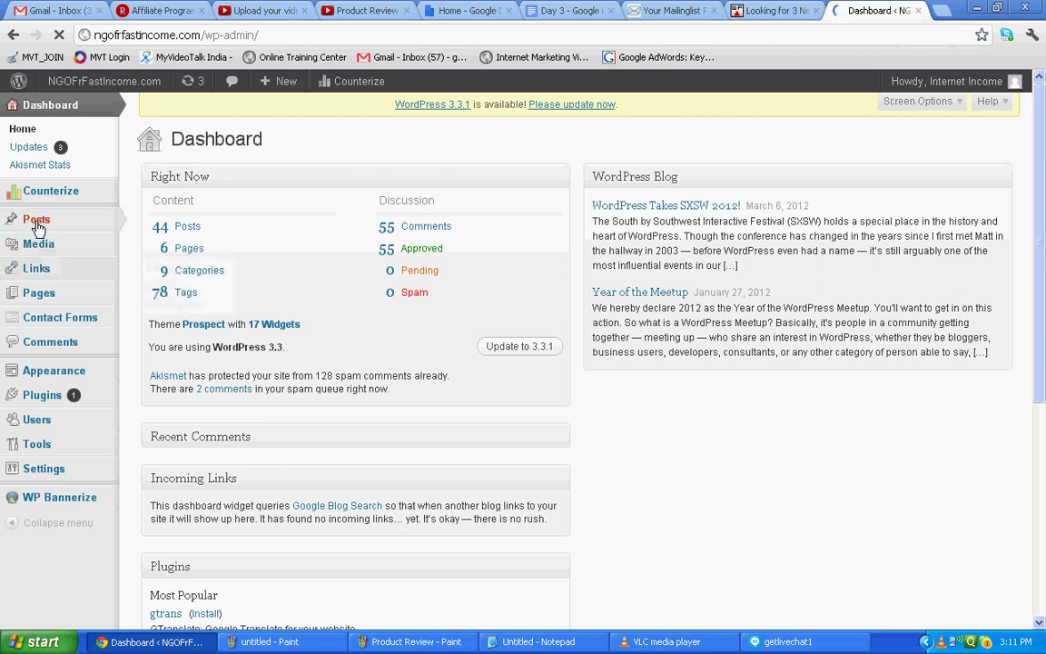
Open the admin Posts list showing all 45 posts.
{"action": "mouse_move", "coordinate": [39, 225]}
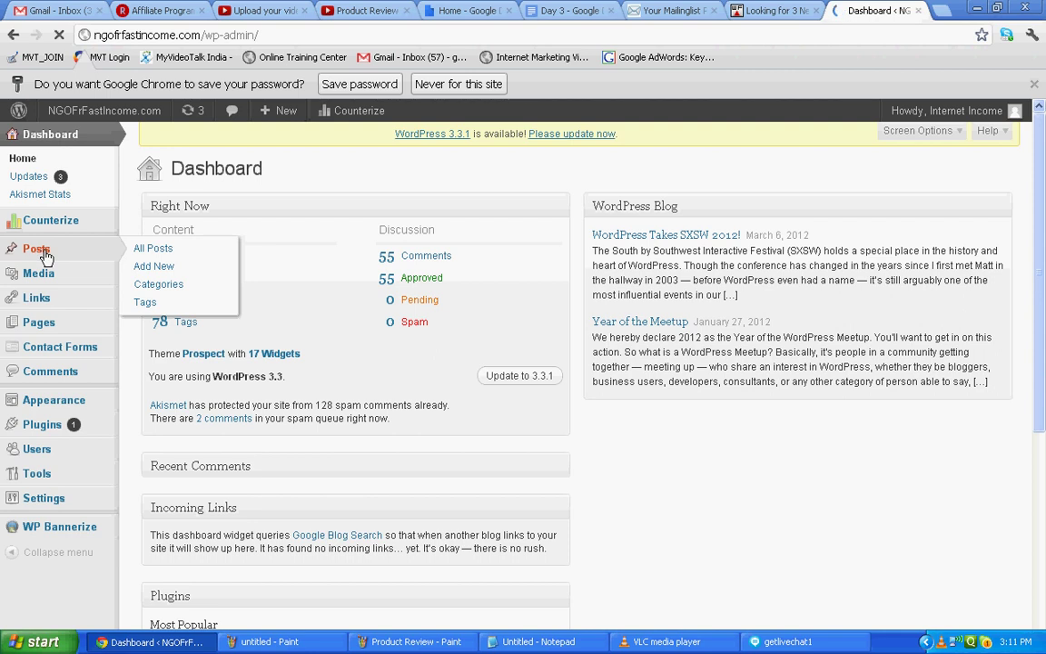
{"action": "left_click", "coordinate": [37, 251]}
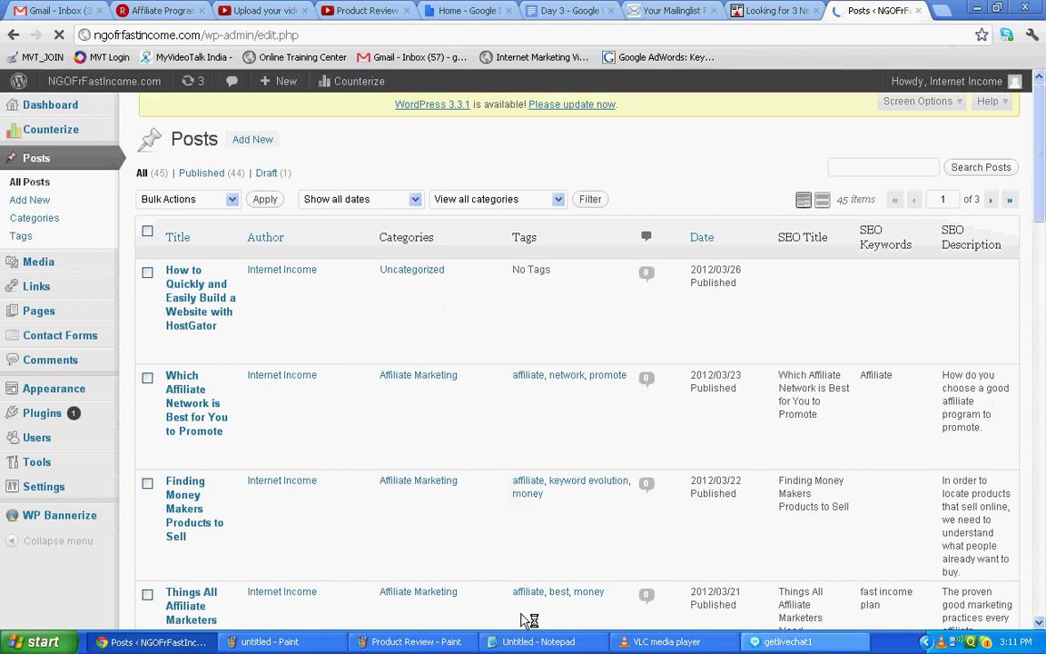
{"action": "left_click", "coordinate": [540, 642]}
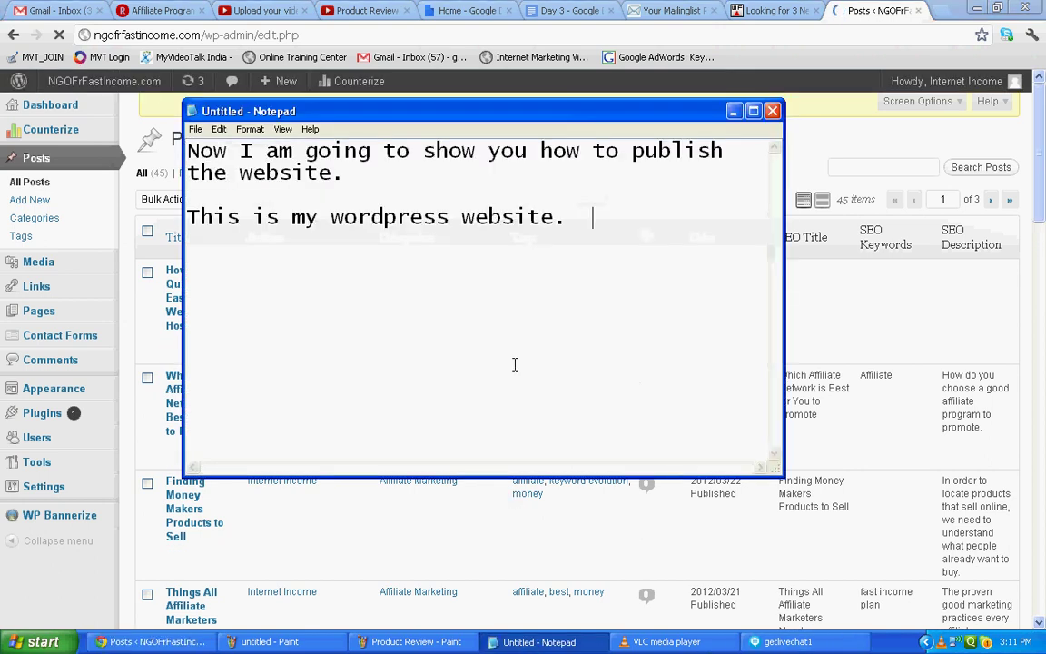
Replace the note: these are my daily posts, I'll show how to edit and publish one.
{"action": "key", "text": "ctrl+a"}
{"action": "type", "text": "Al"}
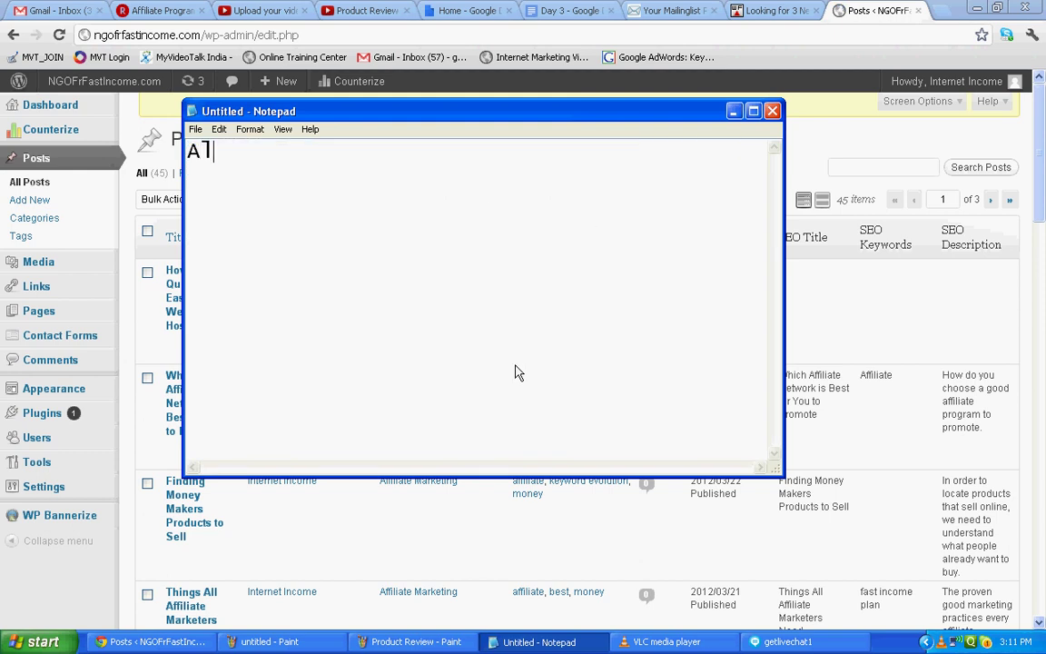
{"action": "type", "text": "l these are pos"}
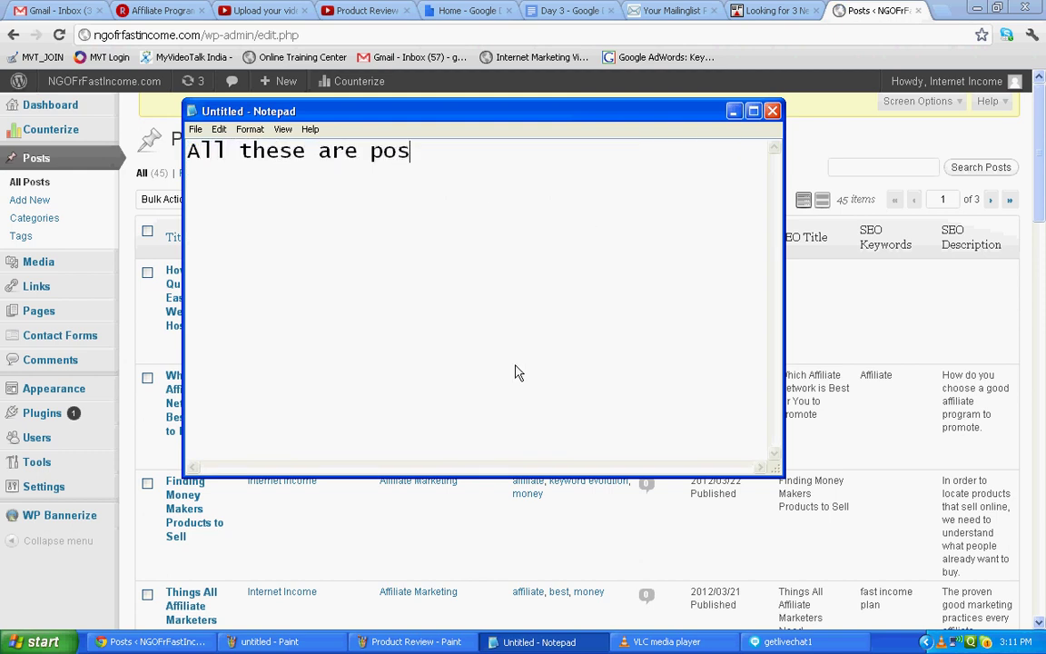
{"action": "type", "text": "ts created by"}
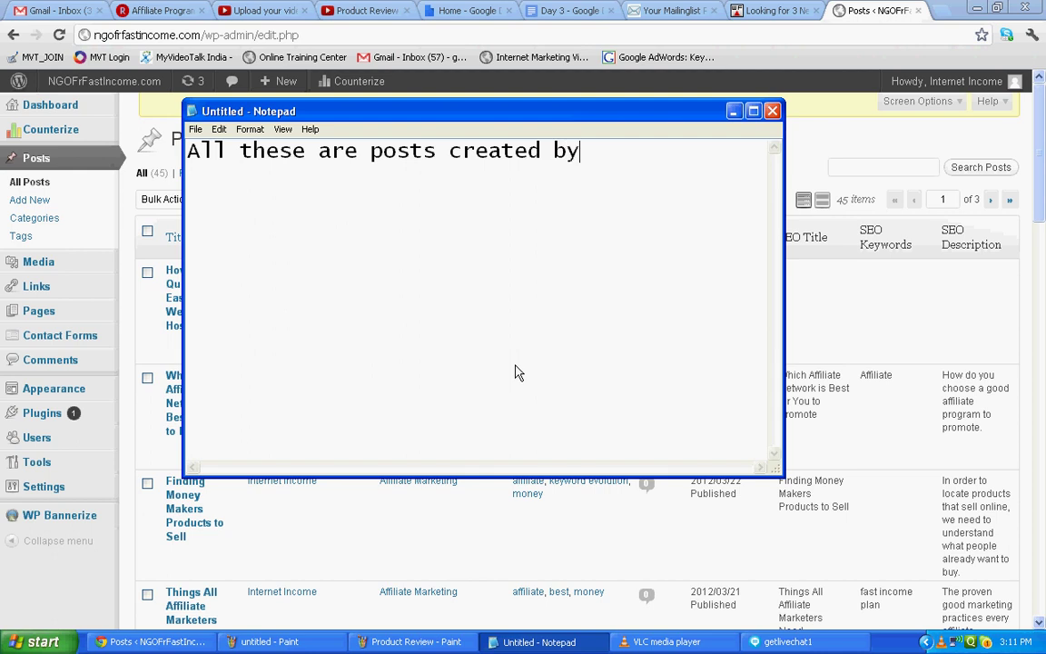
{"action": "type", "text": " me and I "}
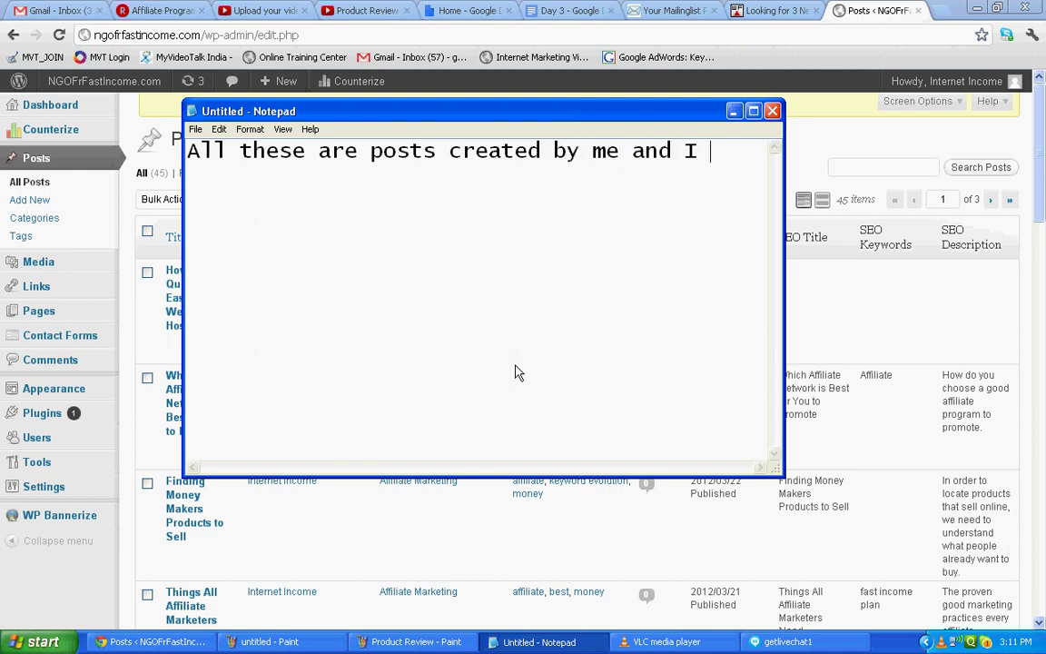
{"action": "type", "text": "keep doing "}
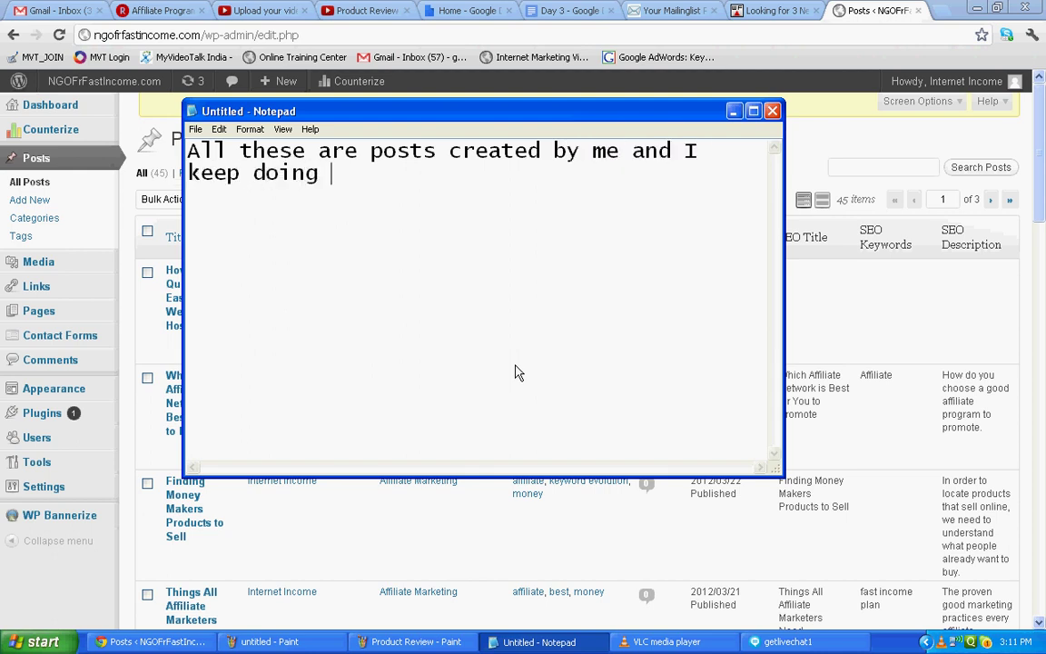
{"action": "type", "text": "this every day."}
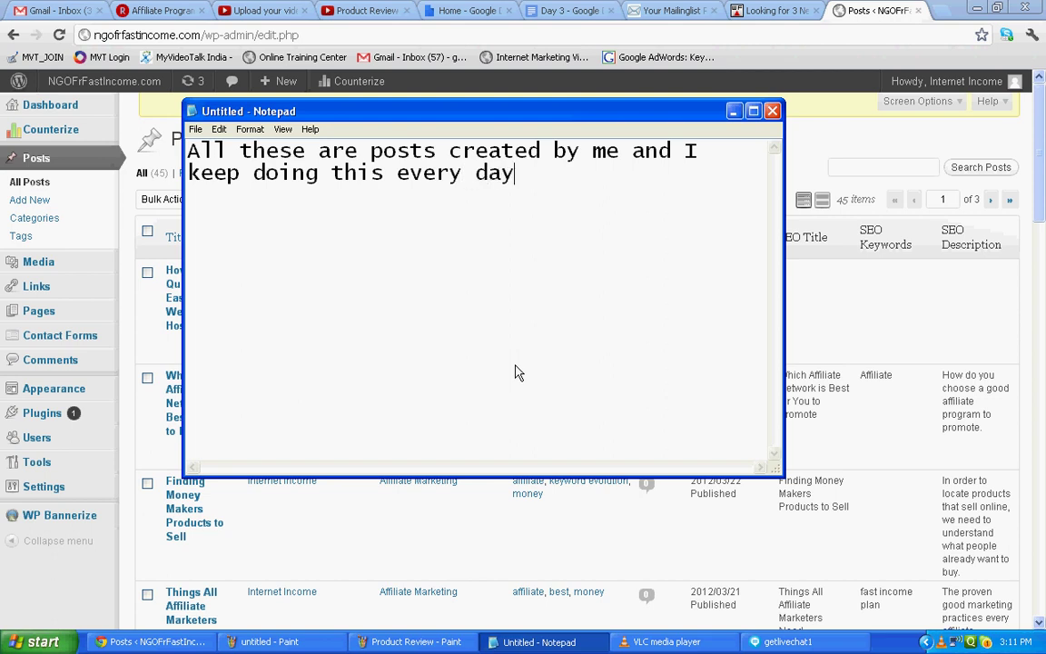
{"action": "key", "text": "Return"}
{"action": "key", "text": "Return"}
{"action": "type", "text": "Since A"}
{"action": "key", "text": "BackSpace"}
{"action": "type", "text": "already I have published so"}
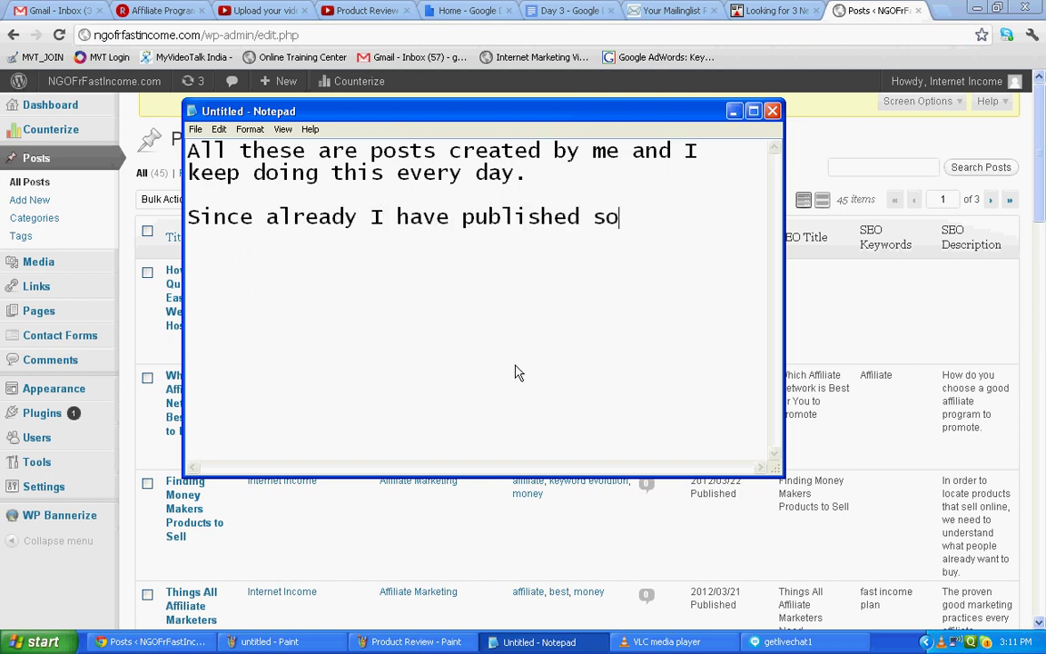
{"action": "type", "text": " many I wi"}
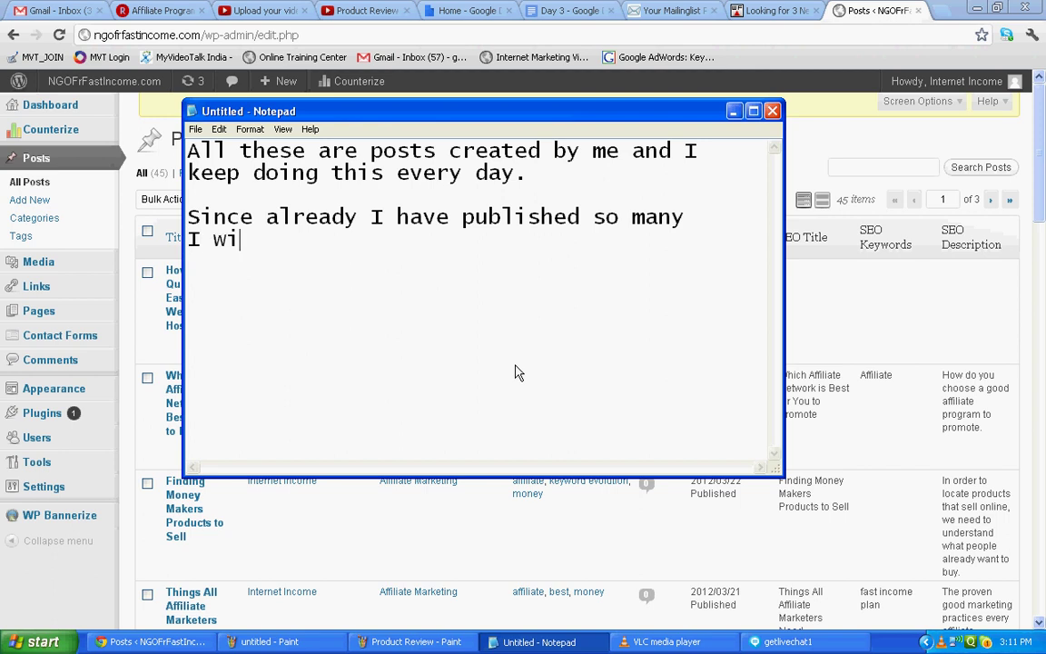
{"action": "type", "text": "ll just show h"}
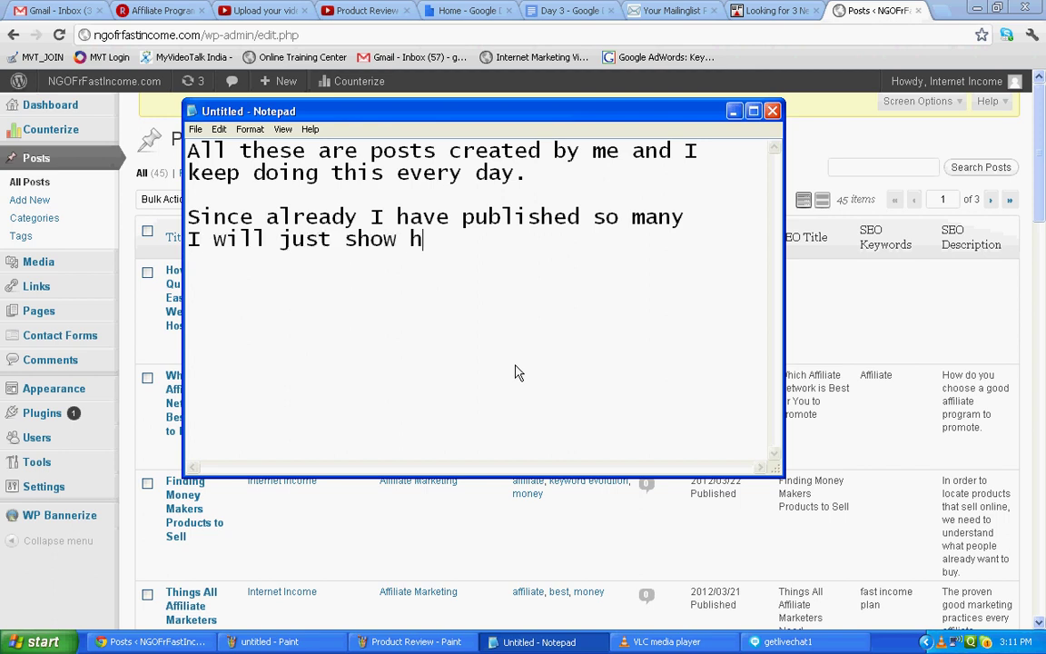
{"action": "key", "text": "BackSpace"}
{"action": "type", "text": "you how to edit "}
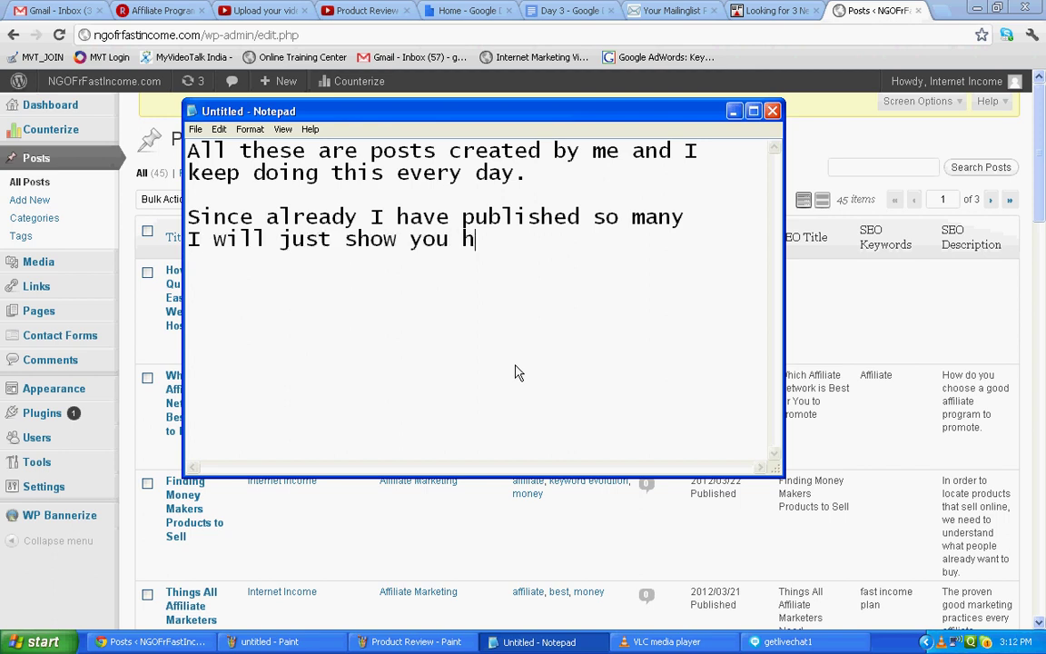
{"action": "type", "text": "a po"}
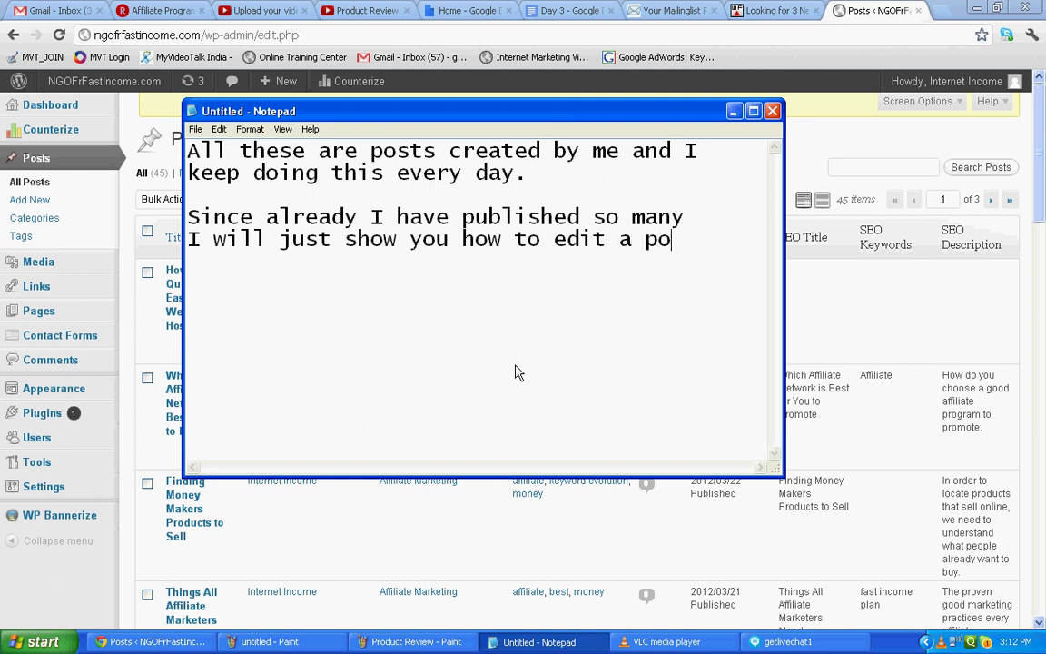
{"action": "type", "text": "st and the"}
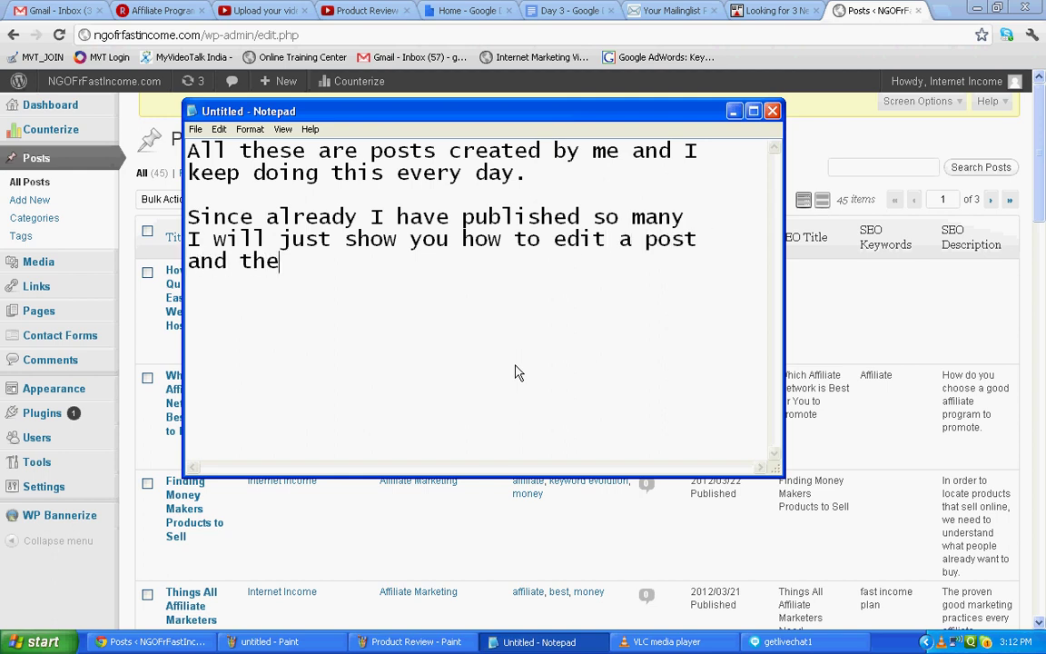
{"action": "type", "text": "n publish."}
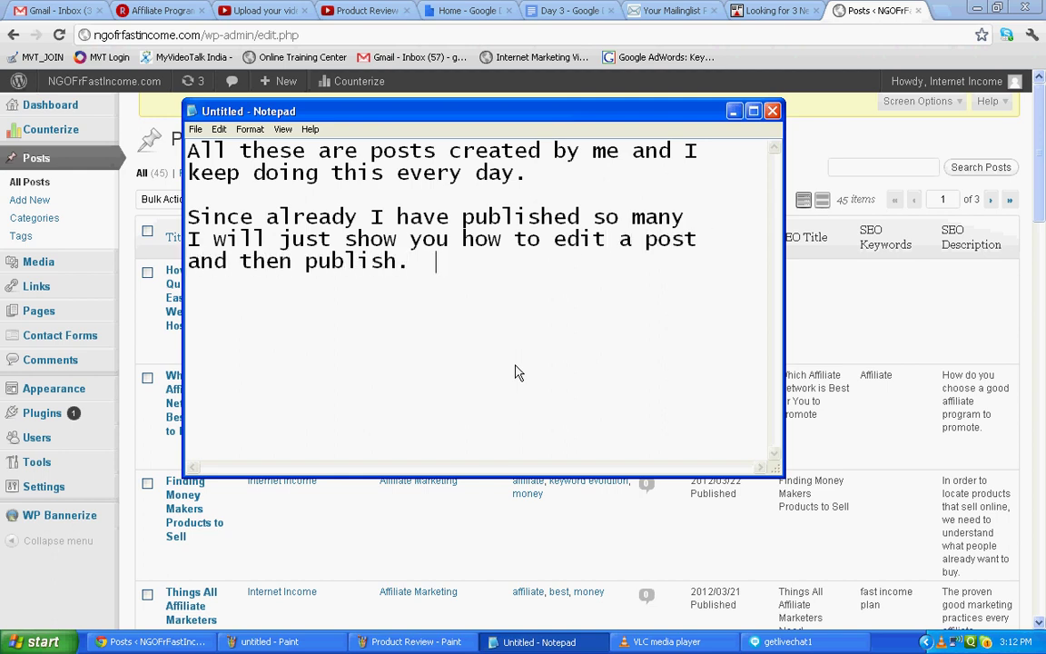
{"action": "key", "text": "Return"}
{"action": "key", "text": "Return"}
{"action": "type", "text": "That will give you s"}
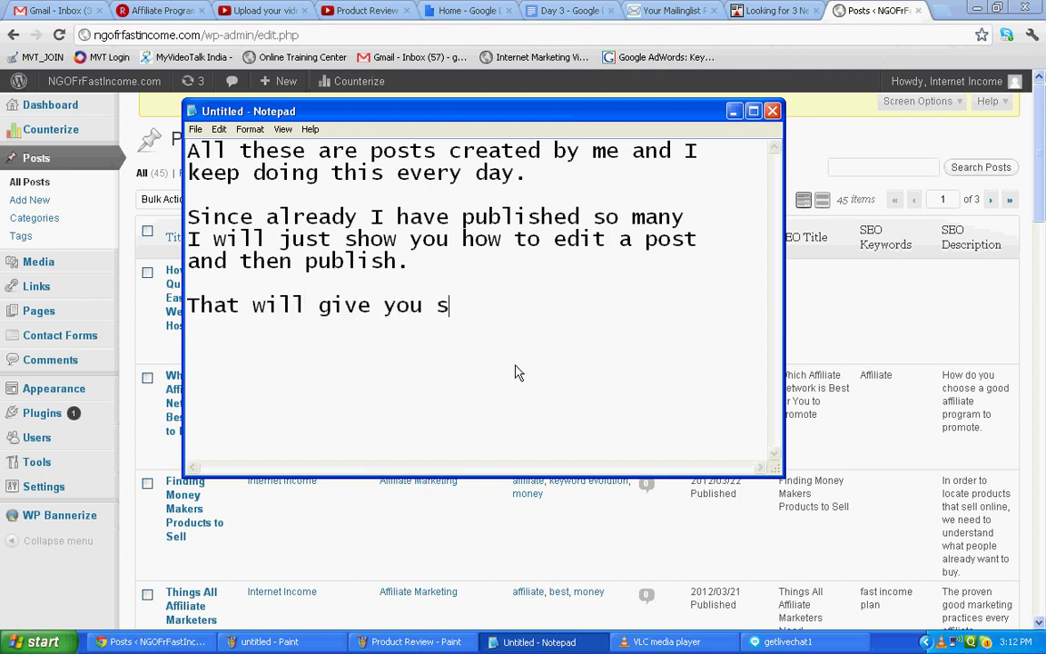
{"action": "type", "text": "ome idea."}
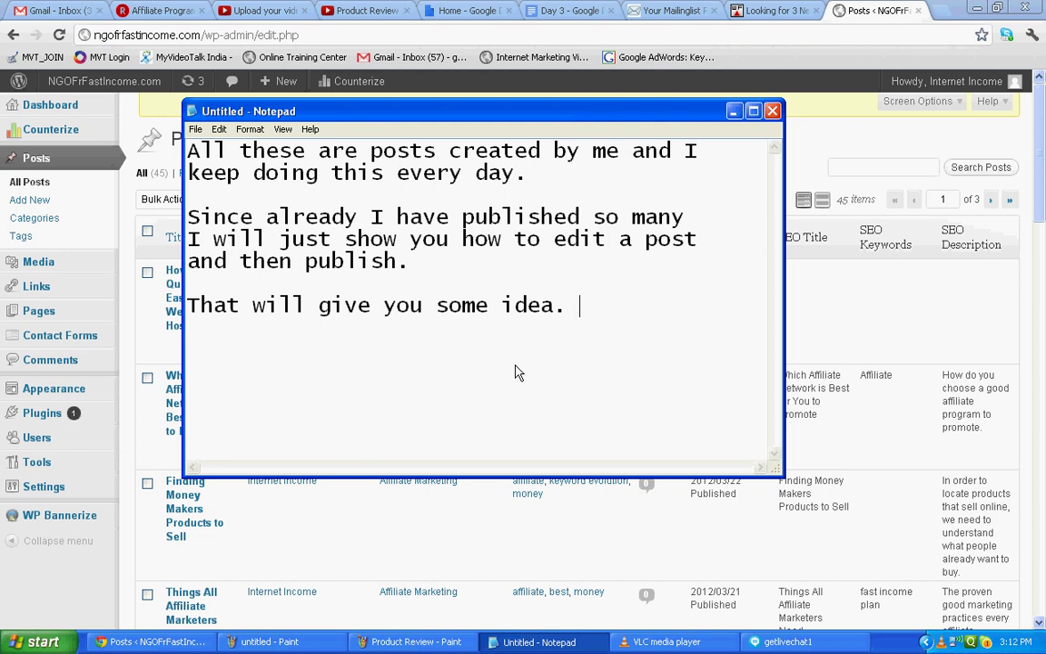
Open 'How to Quickly and Easily Build a Website with HostGator' in the post editor.
{"action": "left_click", "coordinate": [834, 306]}
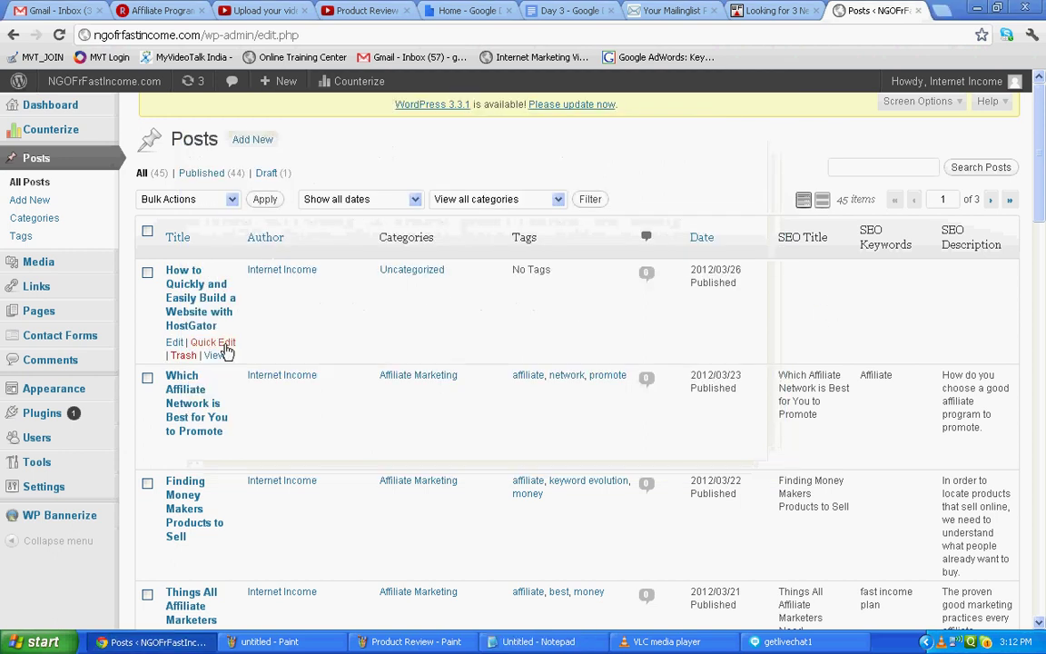
{"action": "left_click", "coordinate": [174, 343]}
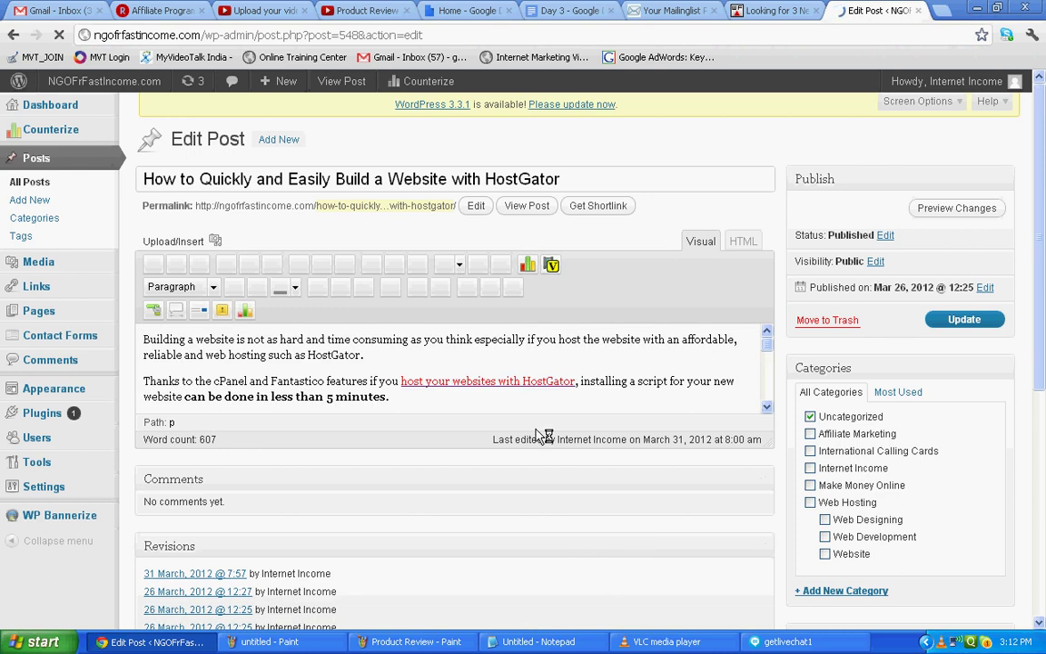
{"action": "left_click", "coordinate": [486, 371]}
{"action": "left_click", "coordinate": [467, 354]}
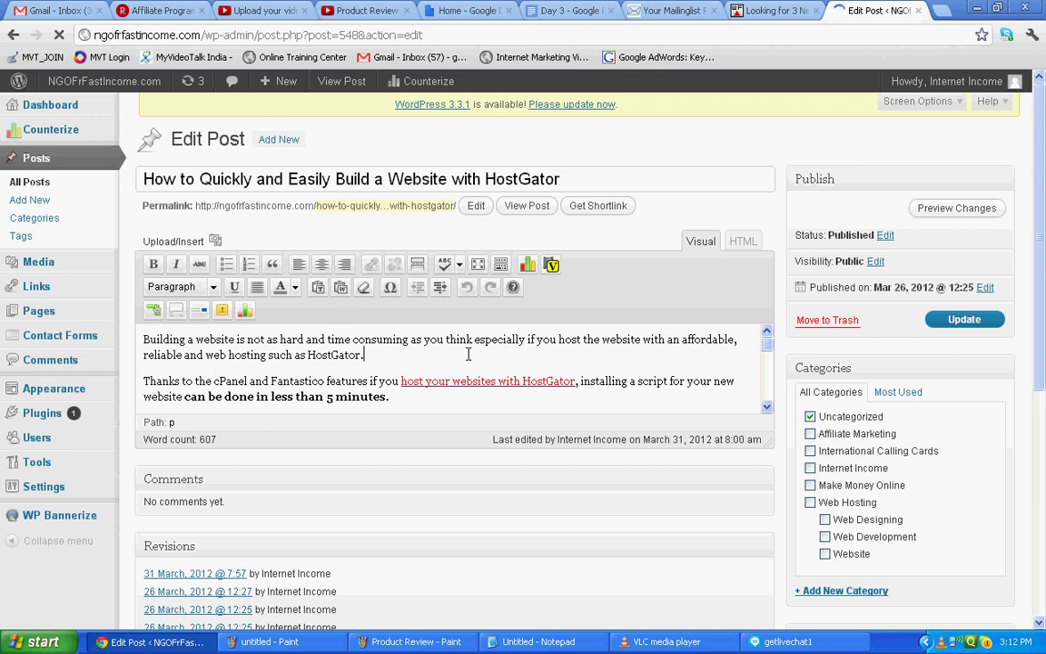
{"action": "scroll", "coordinate": [472, 386], "scroll_direction": "down", "scroll_amount": 3}
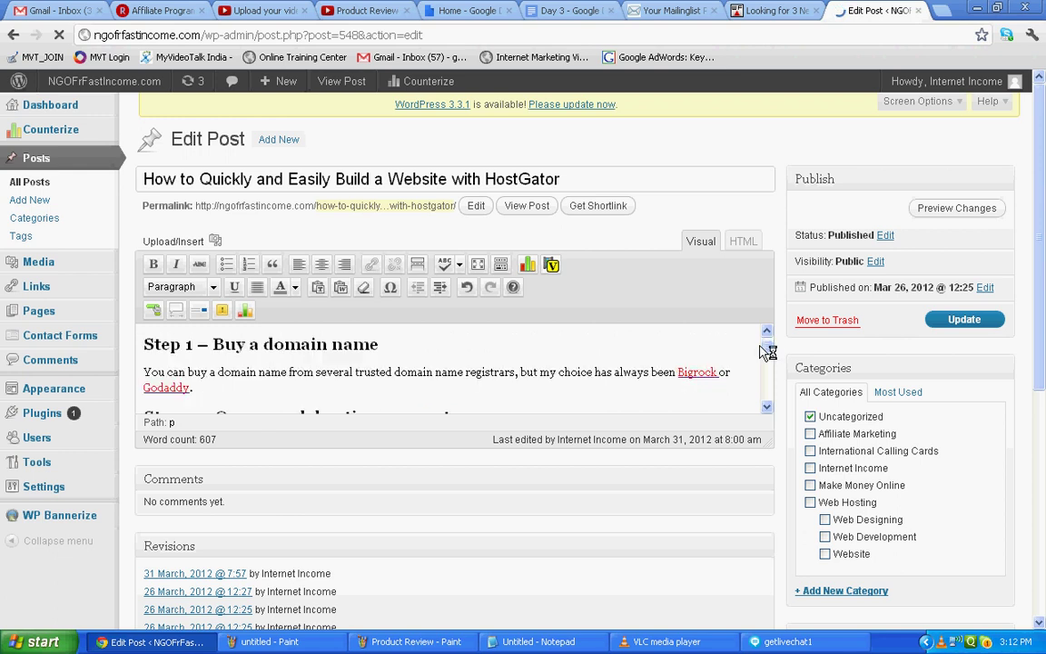
{"action": "scroll", "coordinate": [770, 365], "scroll_direction": "down", "scroll_amount": 5}
{"action": "left_click_drag", "start_coordinate": [770, 360], "coordinate": [768, 337]}
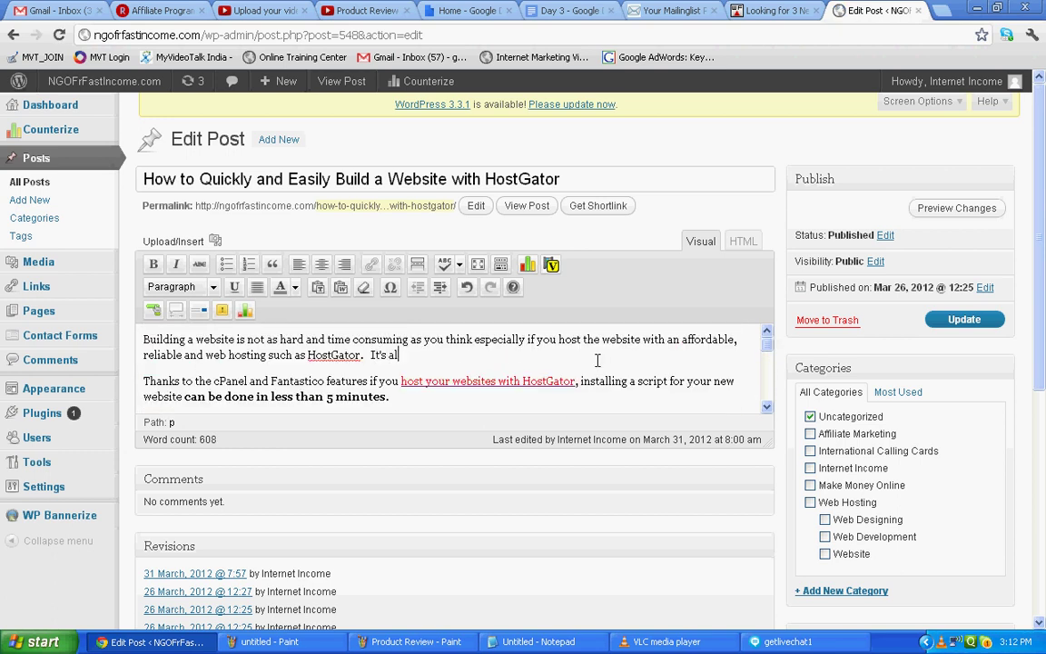
{"action": "type", "text": "ne here"}
{"action": "left_click_drag", "start_coordinate": [371, 354], "coordinate": [459, 355]}
{"action": "key", "text": "BackSpace"}
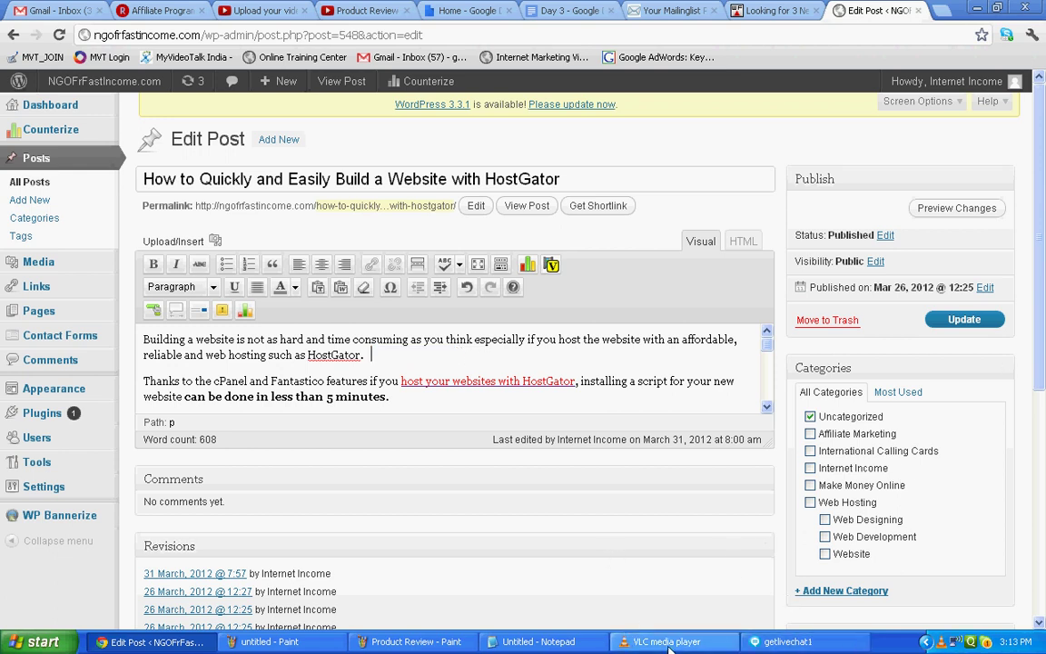
Overwrite the note with 'Assuming you are writing something here then imagine that you have posted all your content'.
{"action": "left_click", "coordinate": [554, 642]}
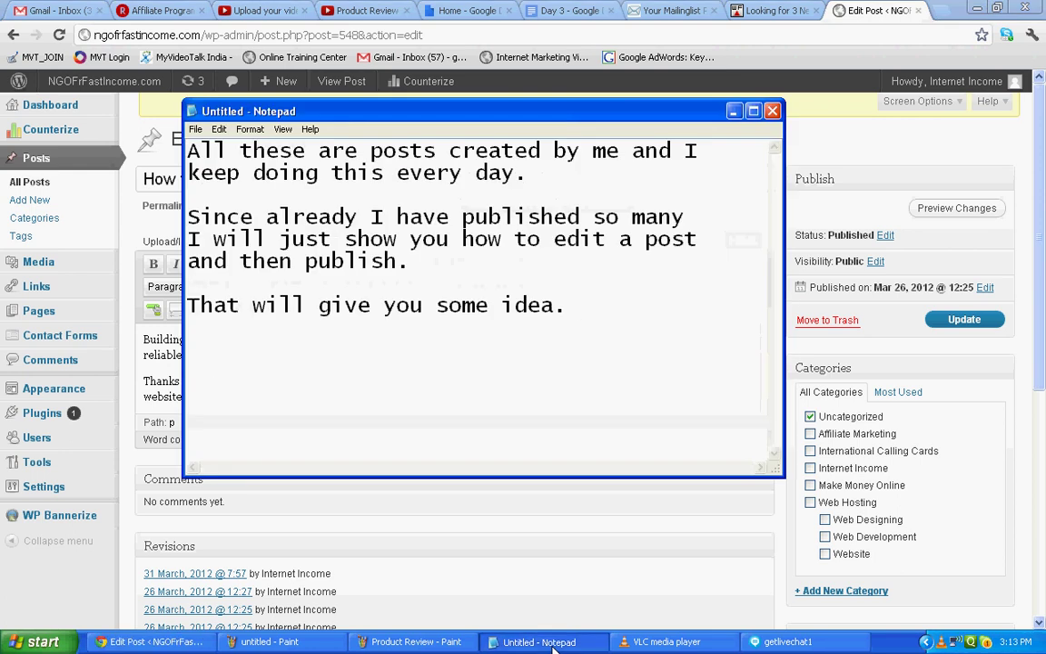
{"action": "key", "text": "ctrl+a"}
{"action": "type", "text": "Assuming you are wr"}
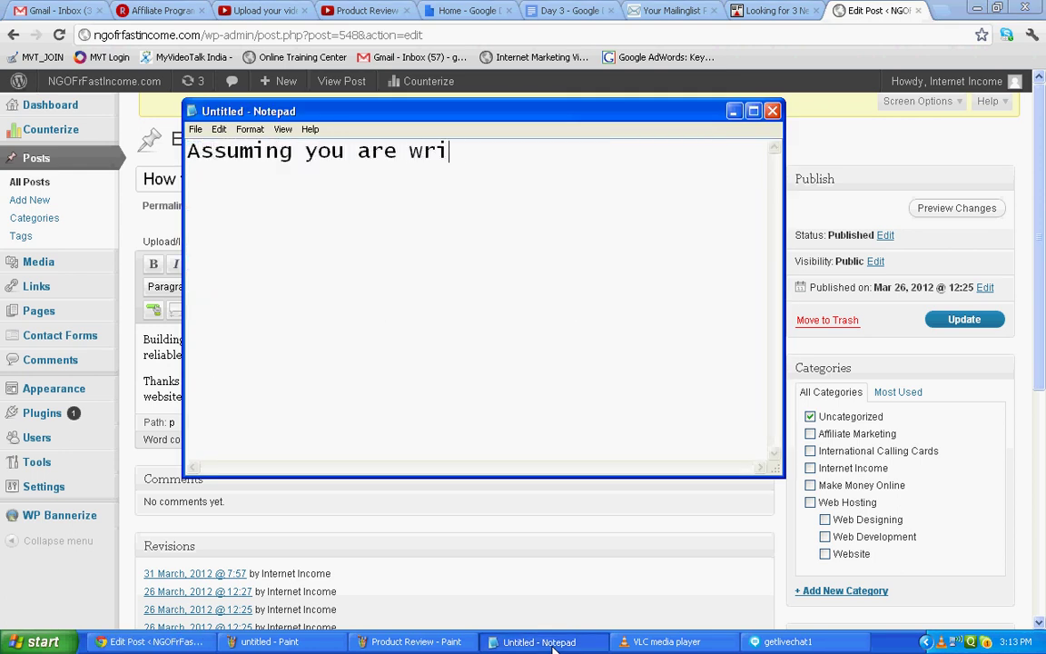
{"action": "type", "text": "iting something here "}
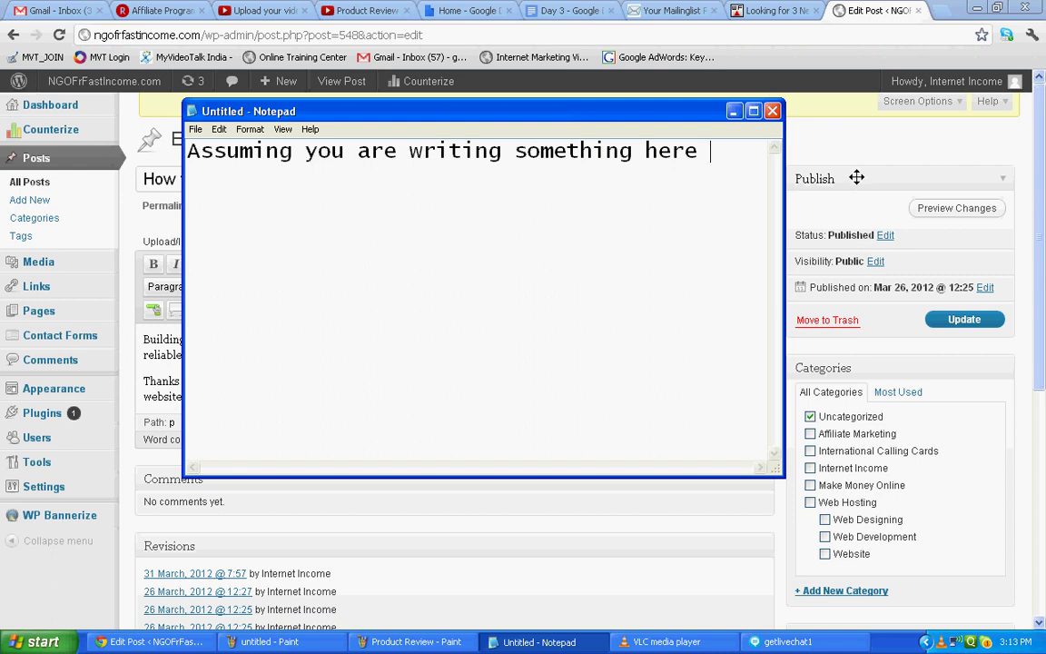
{"action": "type", "text": "then"}
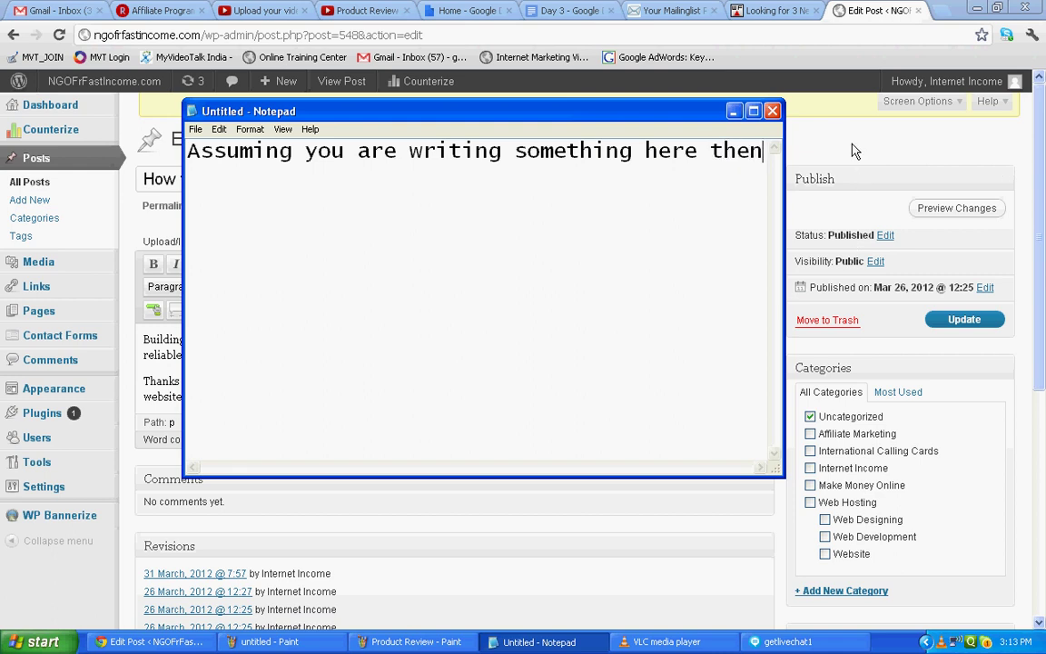
{"action": "key", "text": "Return"}
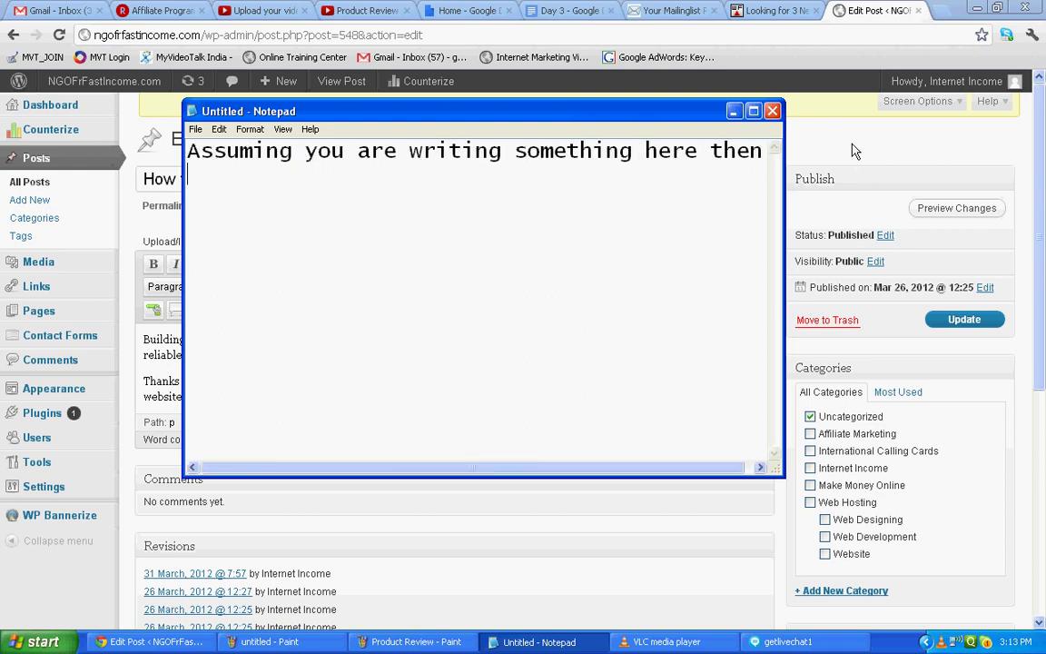
{"action": "type", "text": "imagine"}
{"action": "key", "text": "BackSpace"}
{"action": "key", "text": "BackSpace"}
{"action": "type", "text": "ine "}
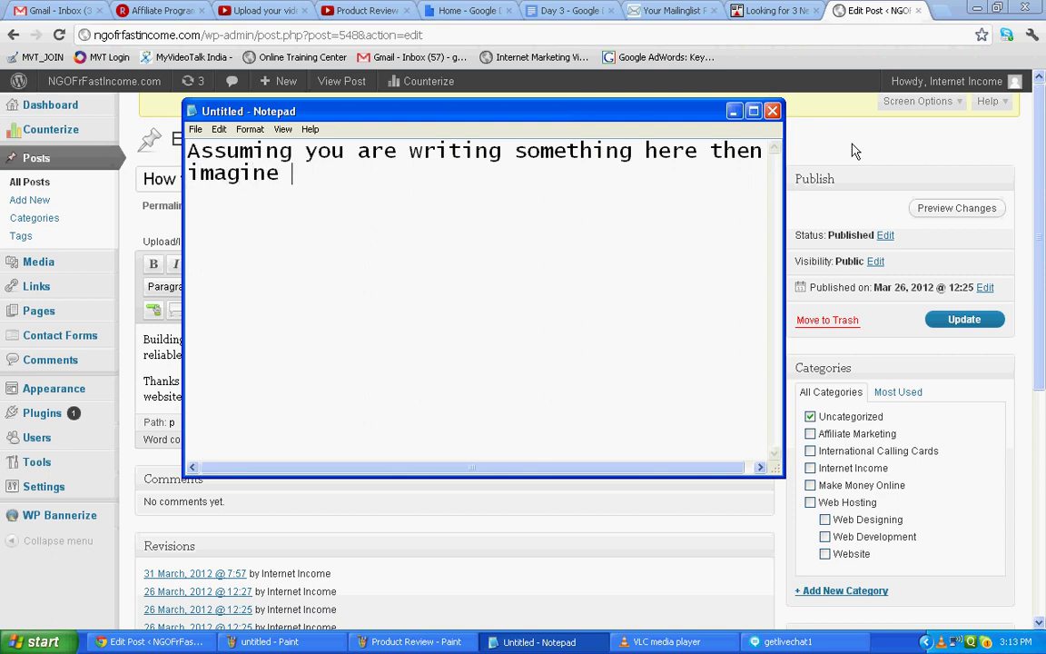
{"action": "type", "text": "that you have p"}
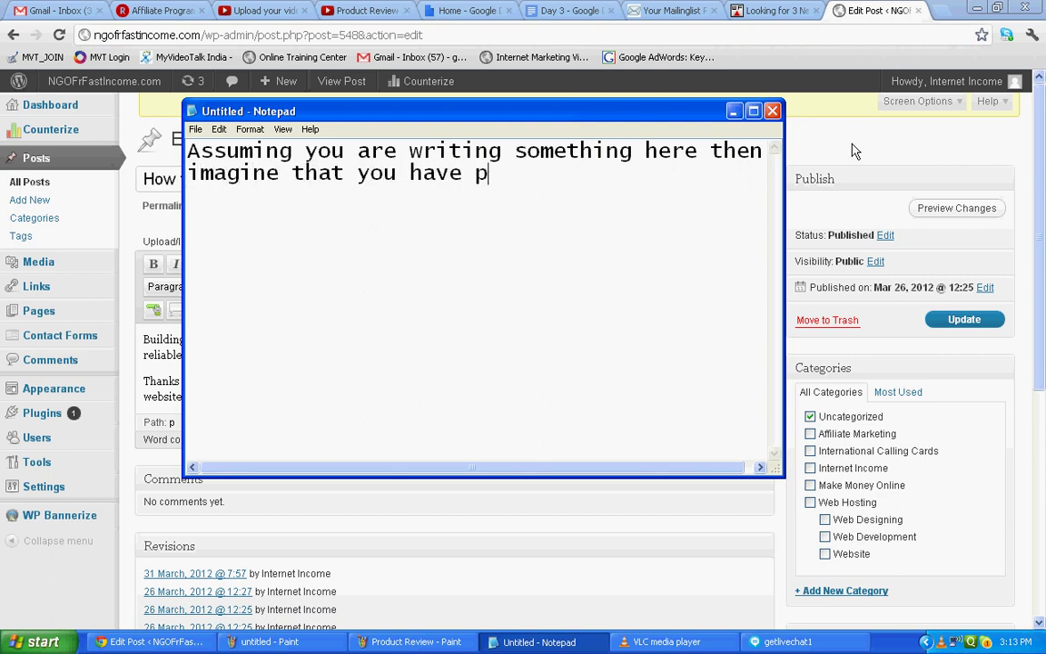
{"action": "type", "text": "osted all your "}
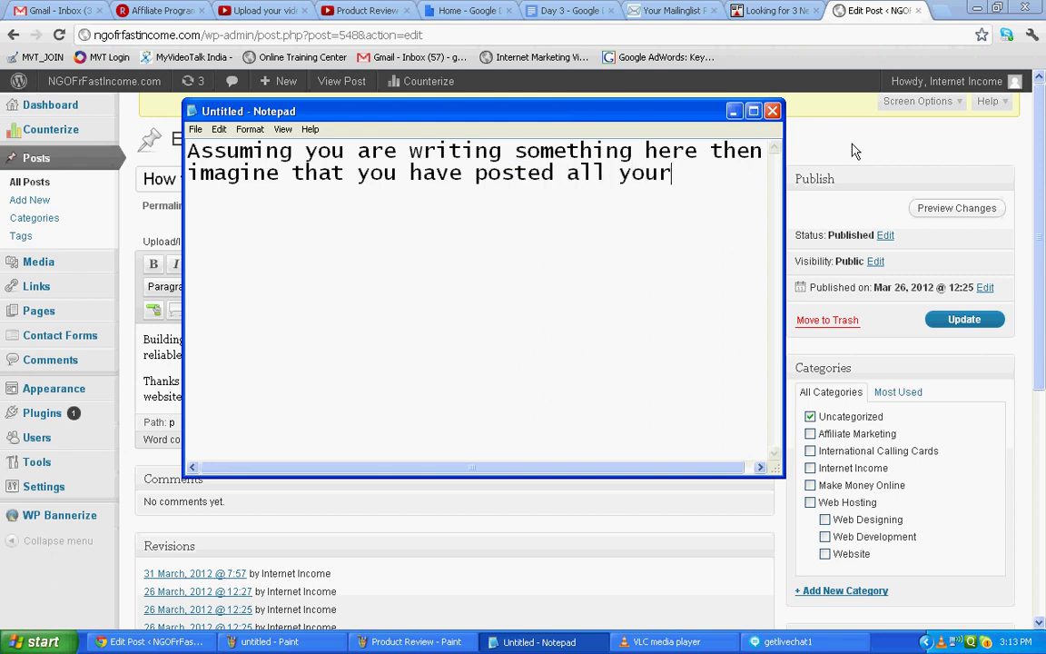
{"action": "type", "text": "content"}
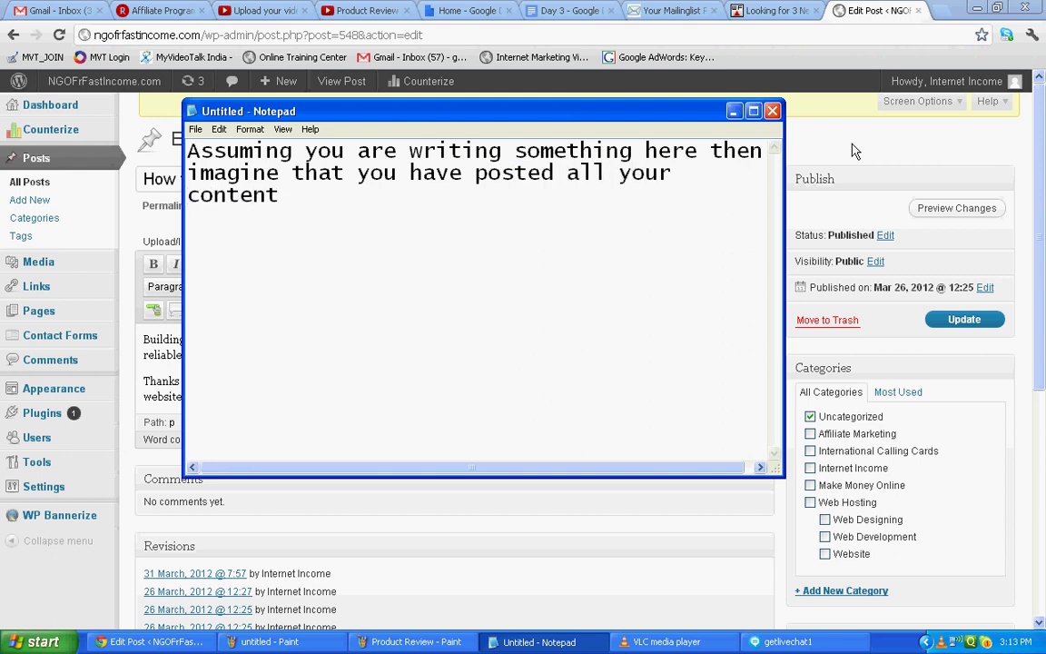
{"action": "left_click", "coordinate": [902, 145]}
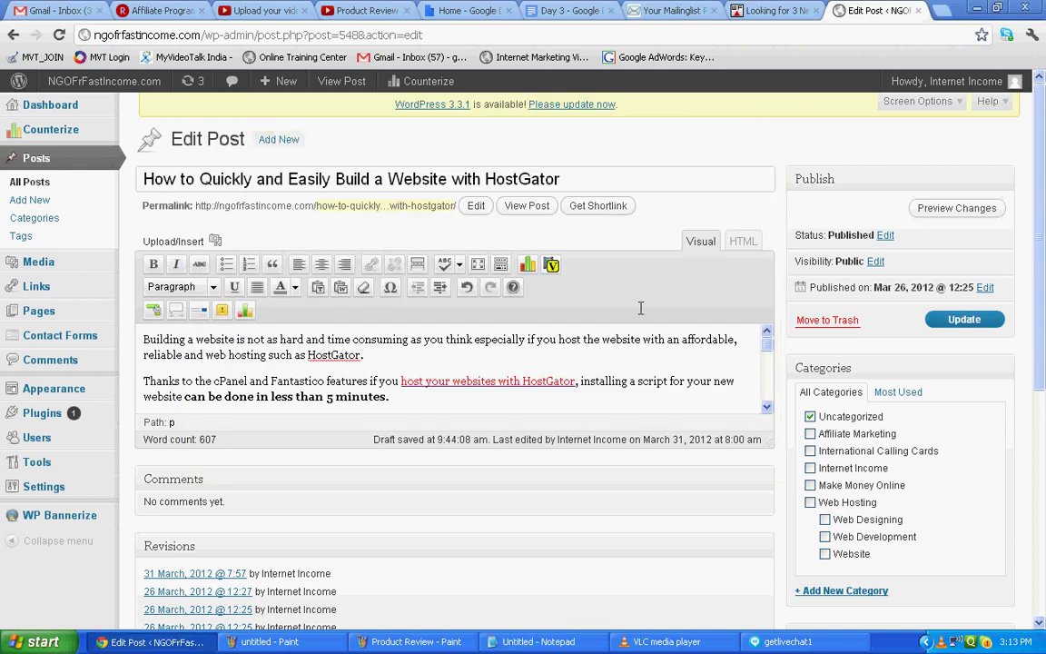
Update the HostGator post and go to the admin Dashboard.
{"action": "left_click_drag", "start_coordinate": [767, 343], "coordinate": [767, 397]}
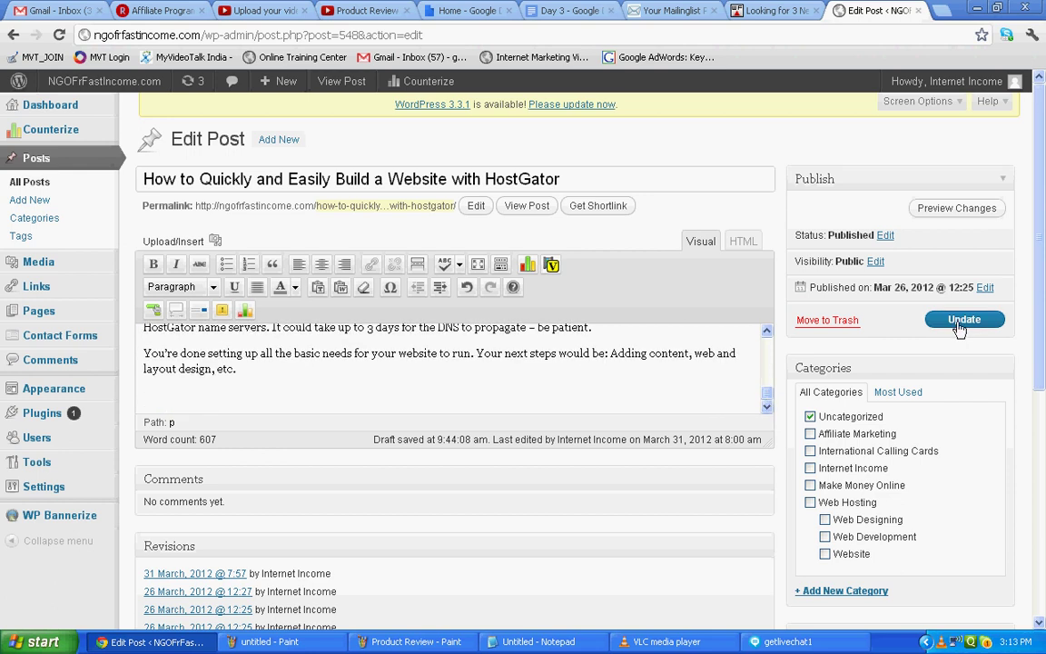
{"action": "left_click", "coordinate": [962, 322]}
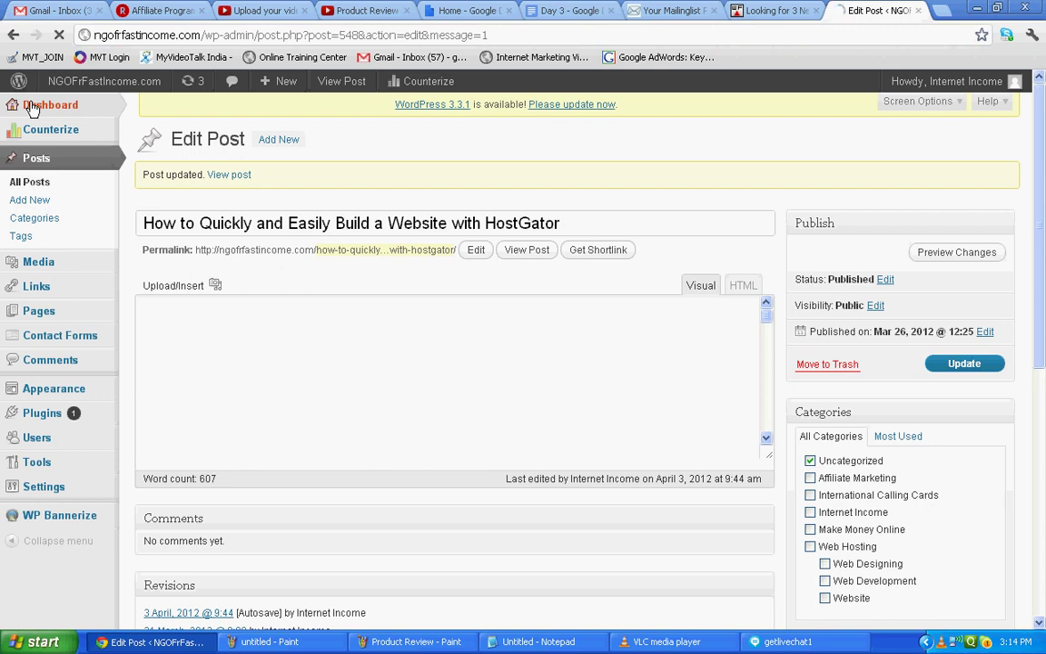
{"action": "left_click", "coordinate": [31, 108]}
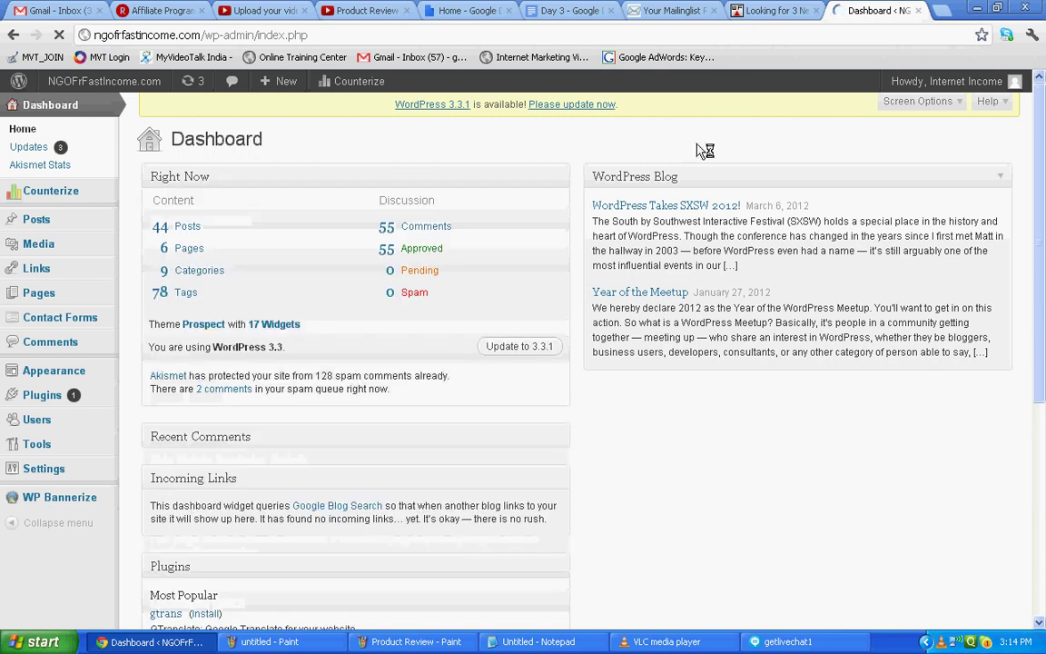
{"action": "left_click", "coordinate": [943, 13]}
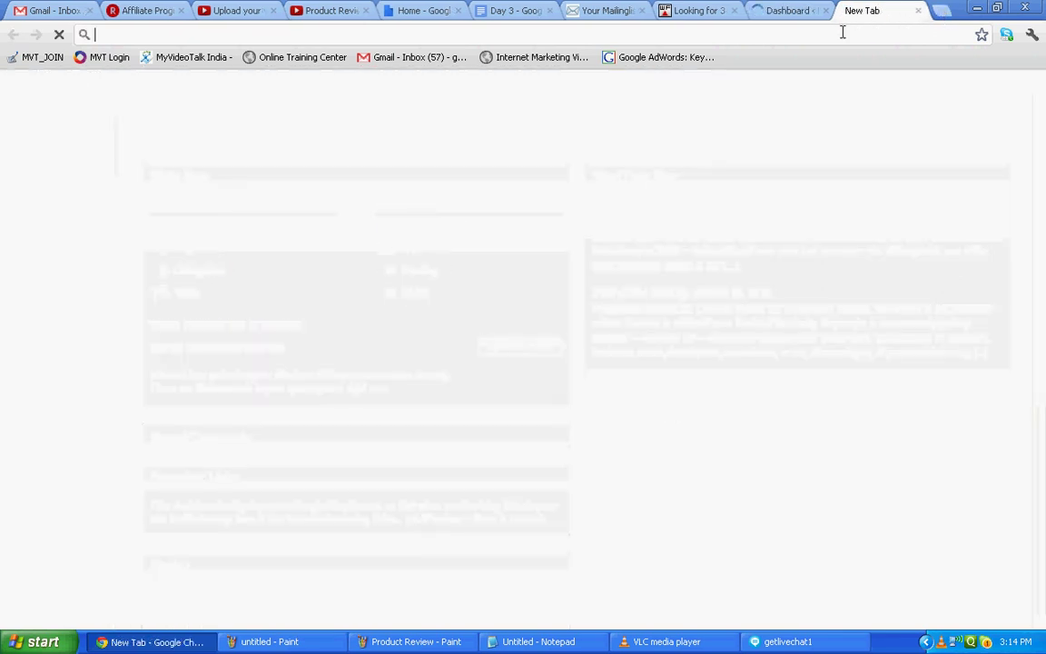
Load ngofrfastincome.com in the new browser tab.
{"action": "type", "text": "ngofa"}
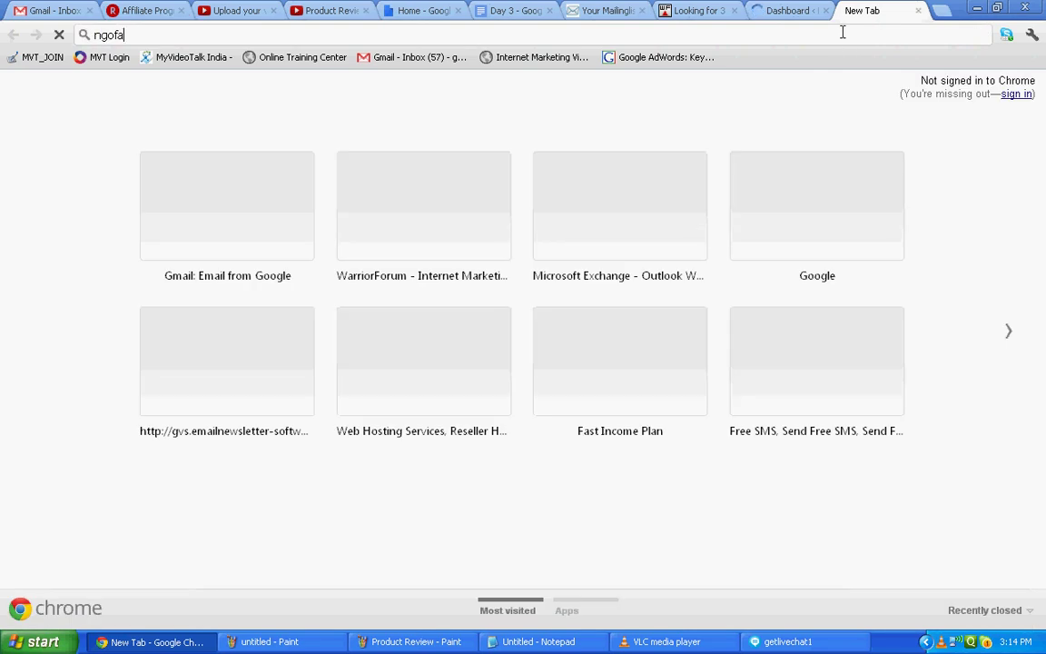
{"action": "key", "text": "BackSpace"}
{"action": "type", "text": "f"}
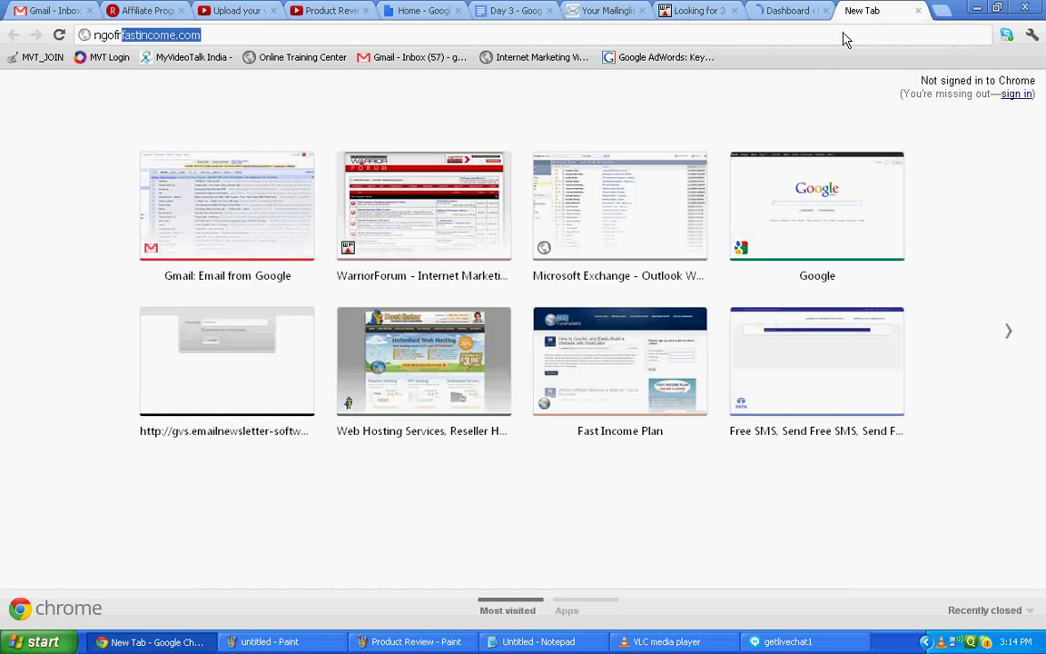
{"action": "key", "text": "Return"}
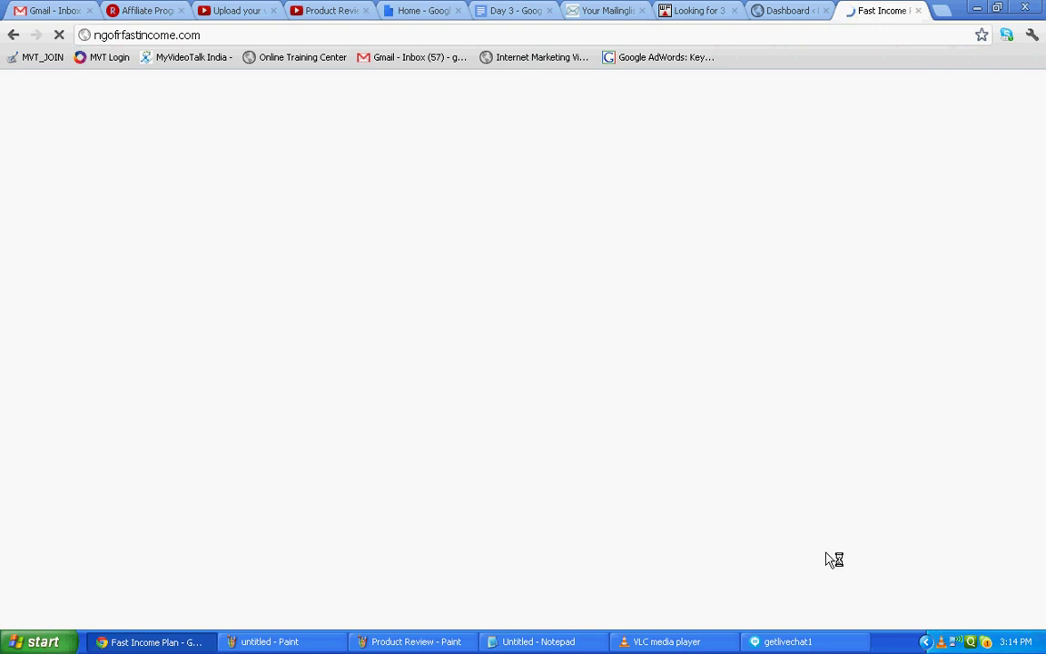
Change the note to 'This is my website have a look at it' and reveal the site.
{"action": "left_click", "coordinate": [538, 644]}
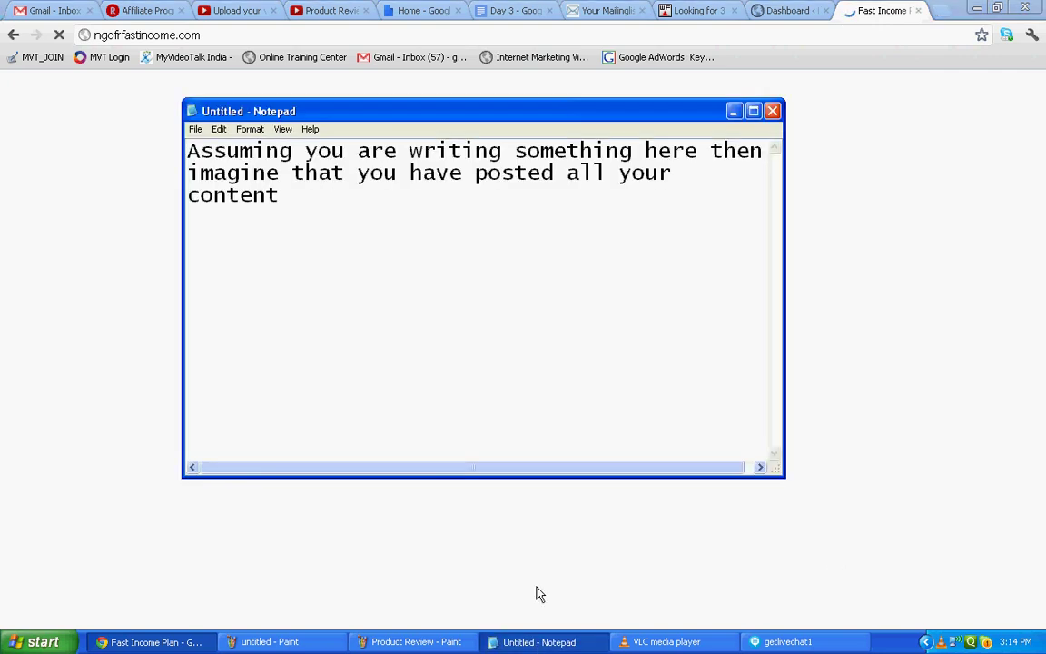
{"action": "key", "text": "ctrl+a"}
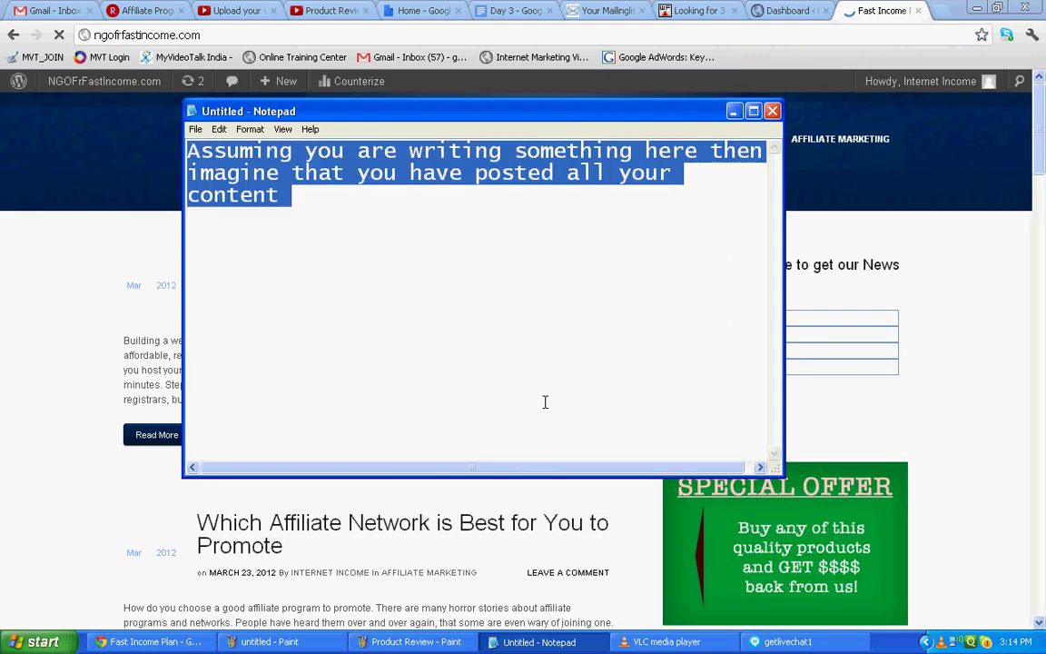
{"action": "type", "text": "This is my"}
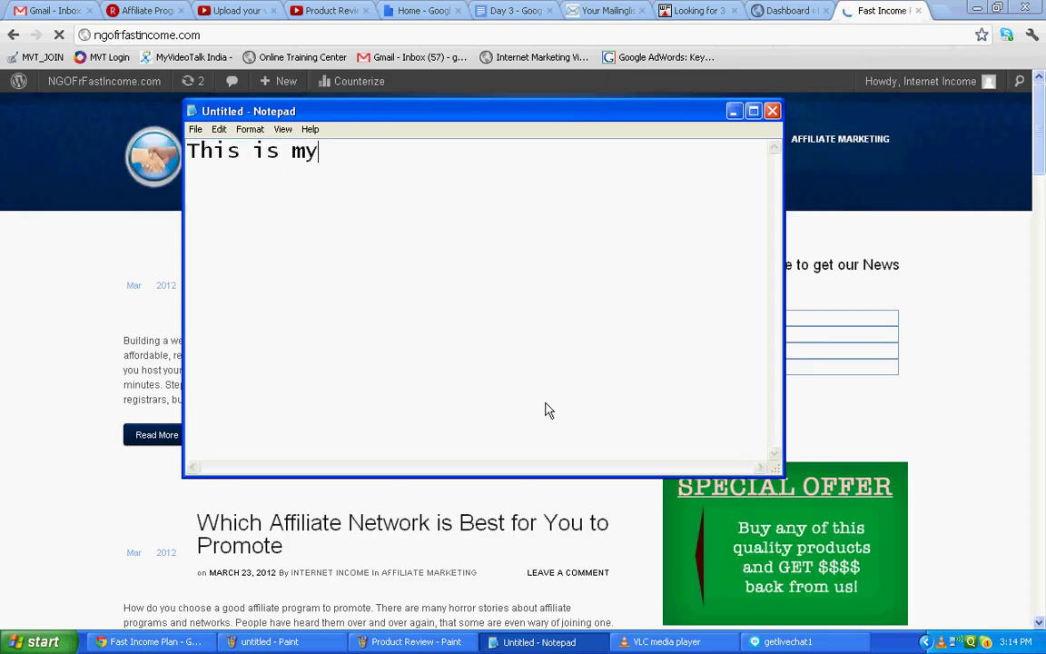
{"action": "type", "text": " website"}
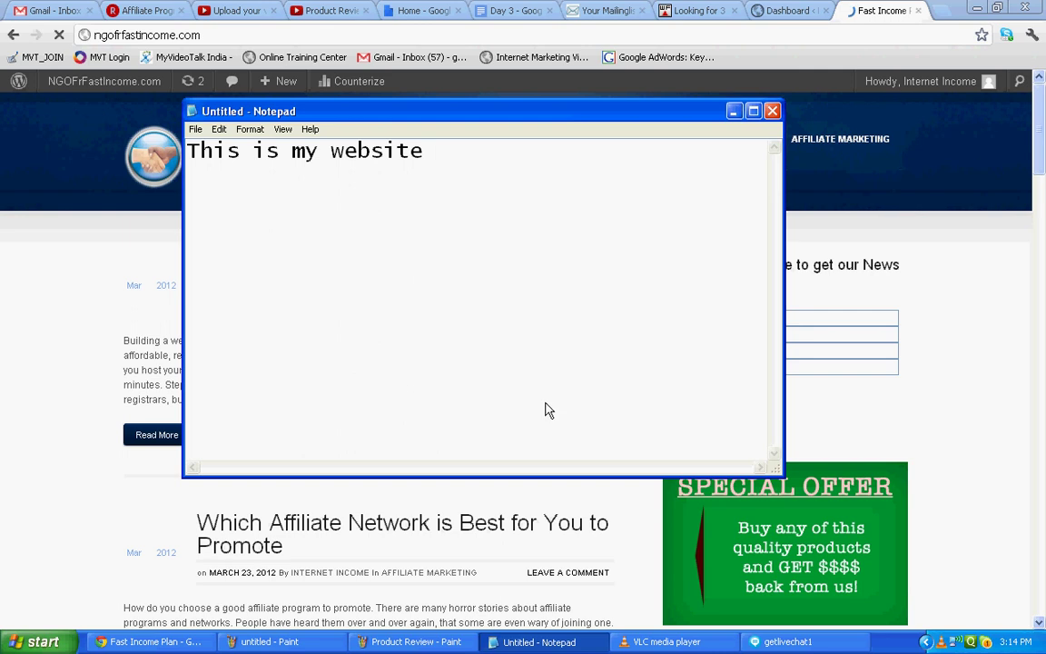
{"action": "type", "text": " have a look at it"}
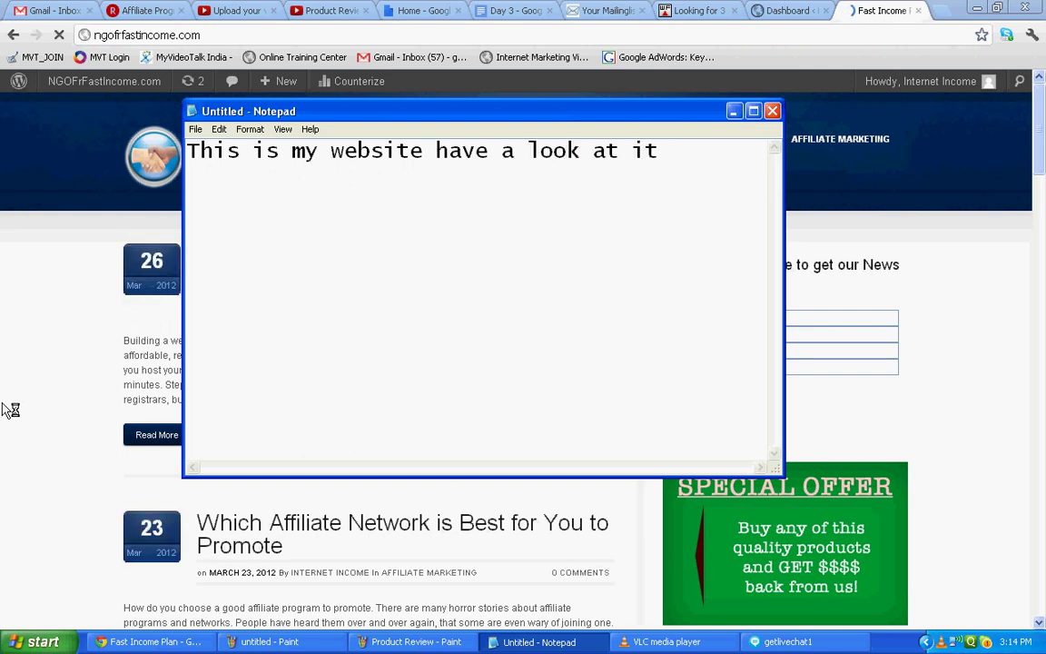
{"action": "left_click", "coordinate": [7, 371]}
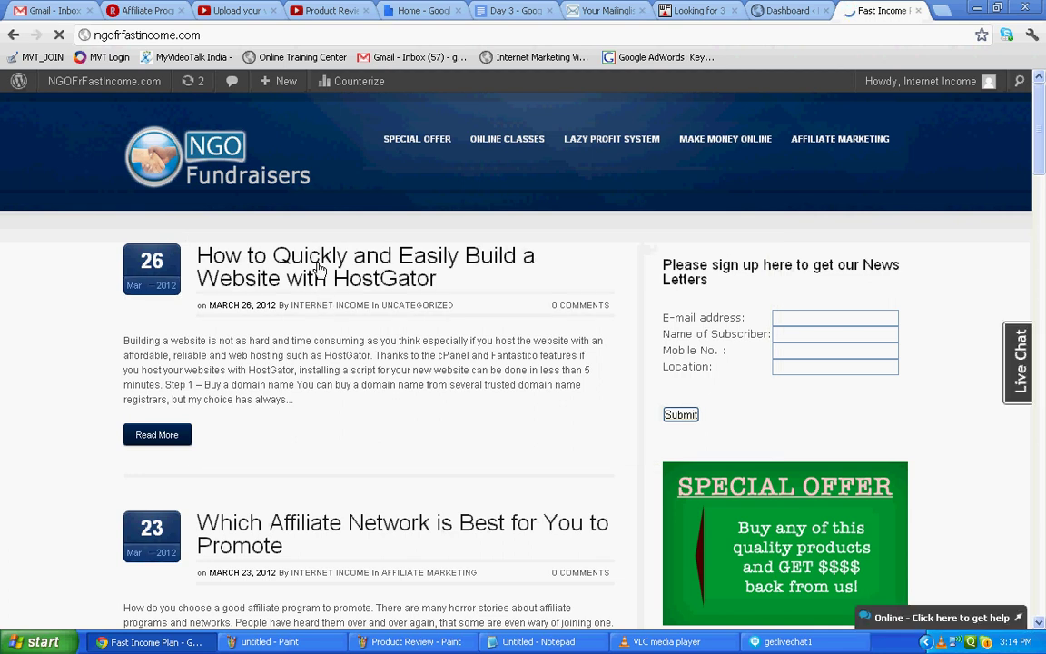
Open the live HostGator website post from the site's homepage.
{"action": "left_click", "coordinate": [317, 263]}
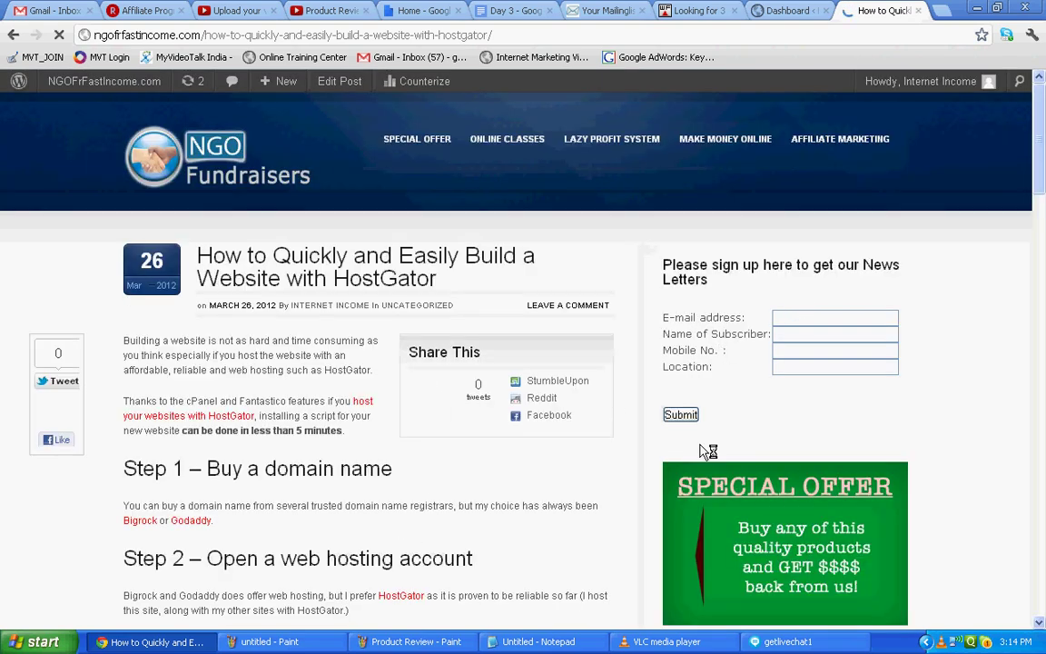
{"action": "left_click", "coordinate": [542, 642]}
Add 'This is how you should simply publish it.' and 'Now your website will be ready' to the note, starting a follow-up line.
{"action": "type", "text": "This is how you should simply publish it"}
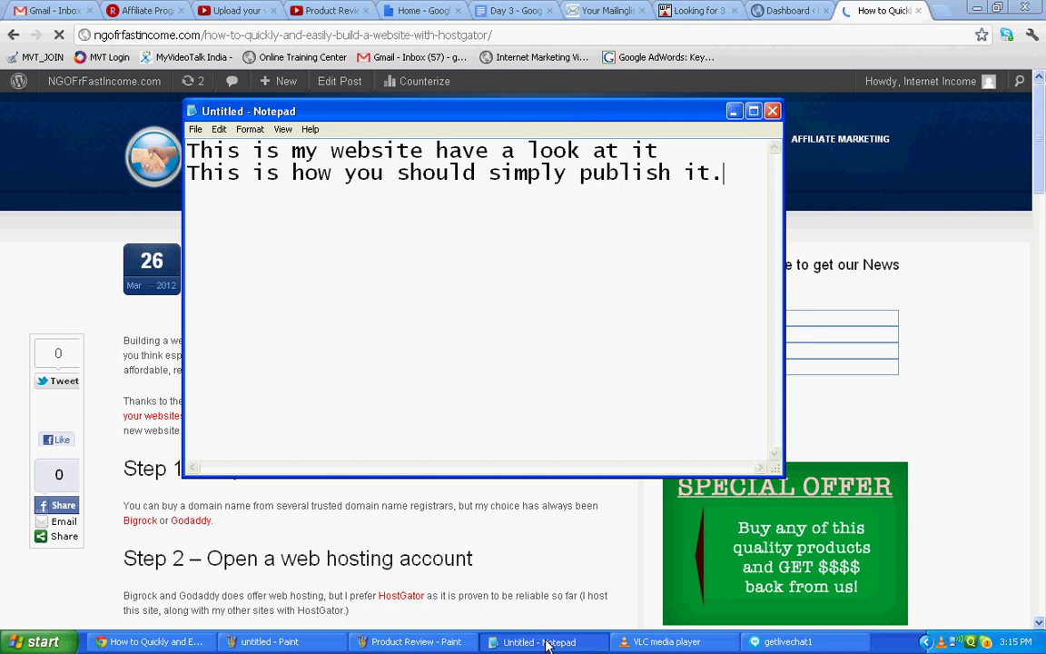
{"action": "type", "text": "."}
{"action": "key", "text": "Return"}
{"action": "key", "text": "Return"}
{"action": "type", "text": "Now your website will be ready"}
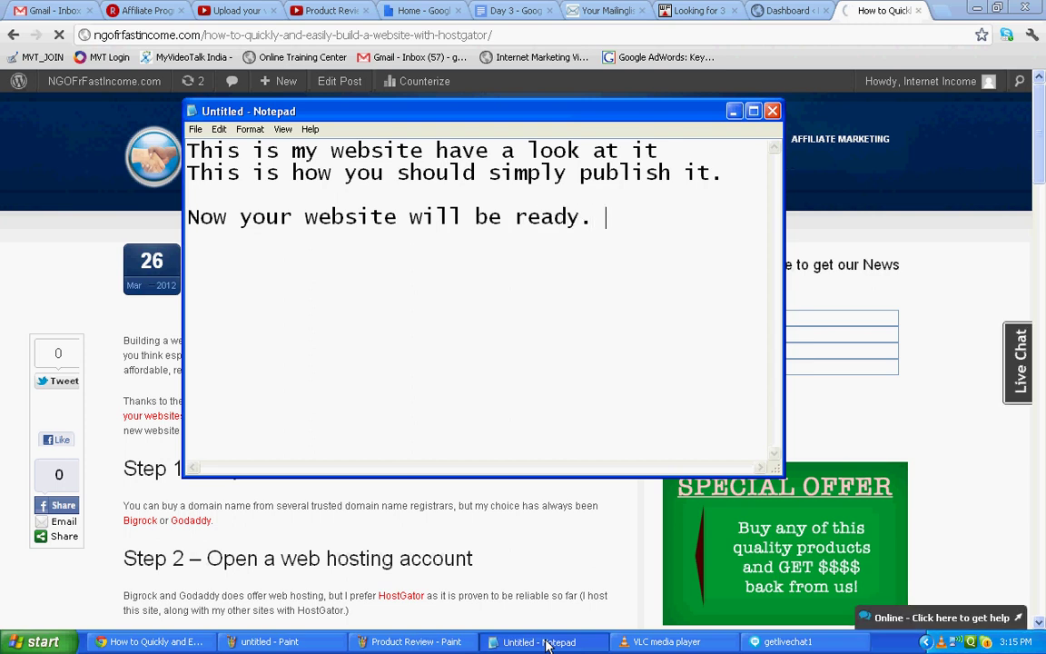
{"action": "key", "text": "Return"}
{"action": "type", "text": "If you are f"}
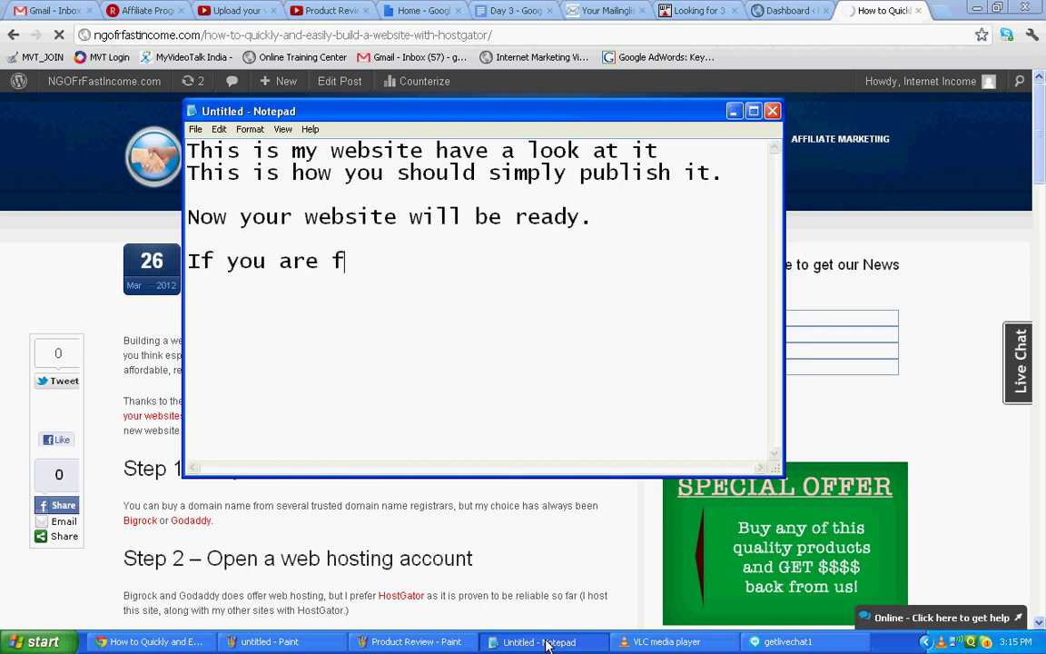
{"action": "type", "text": "acing any problem whi"}
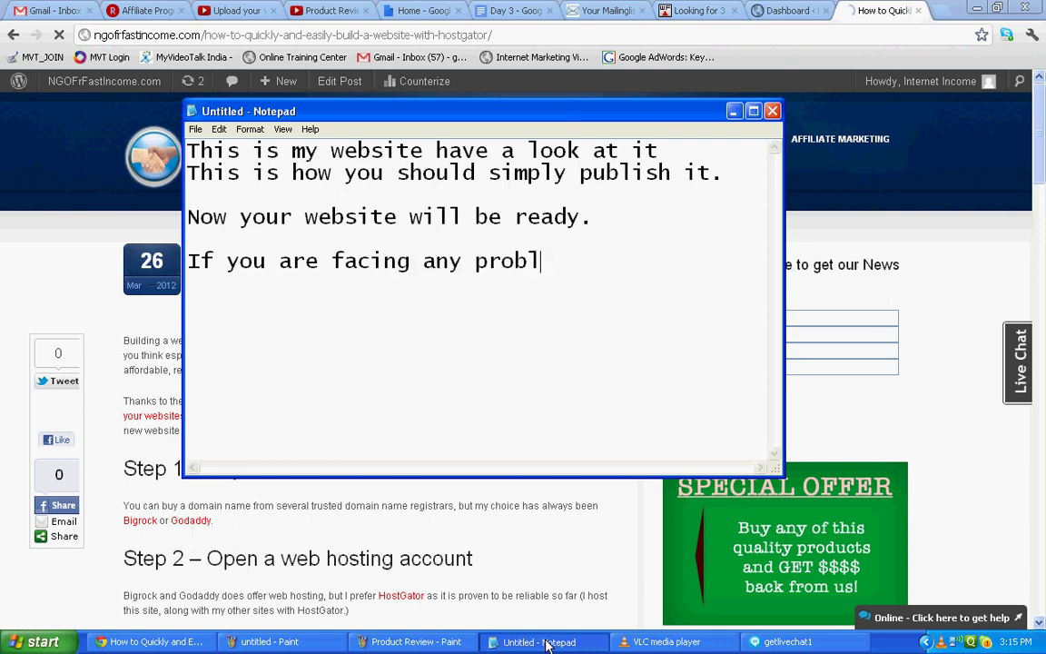